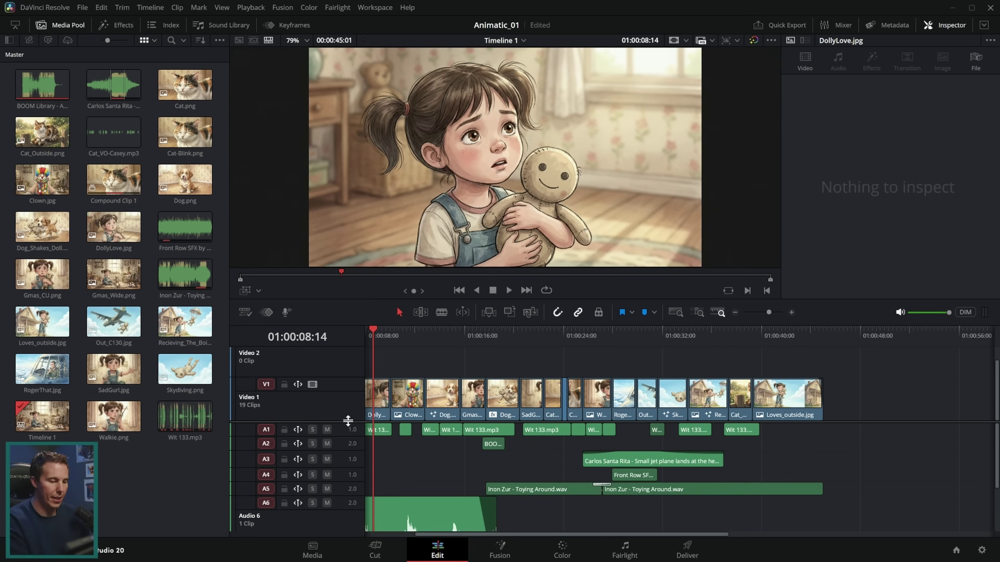
- Try moving the Skydiving.png clip from Video 1 up to Video 2, and undo the move
left_click_drag(346, 421, 346, 420)
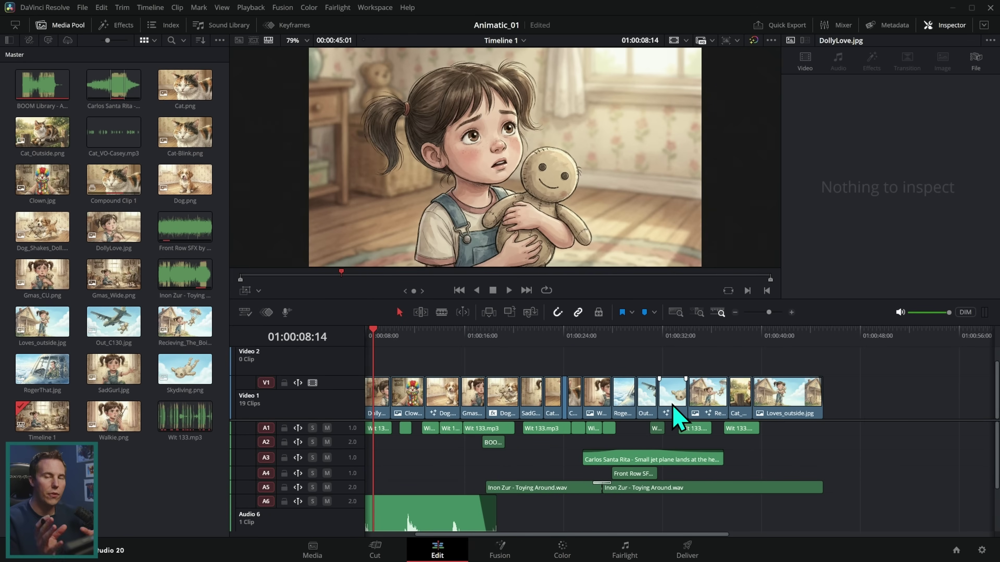
scroll(661, 415, "up", 3)
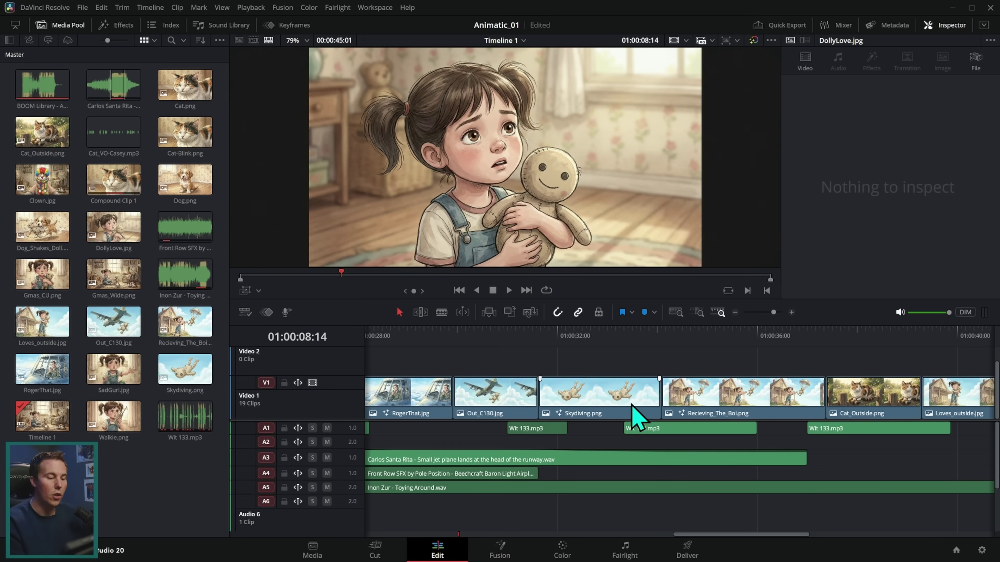
left_click_drag(632, 413, 642, 342)
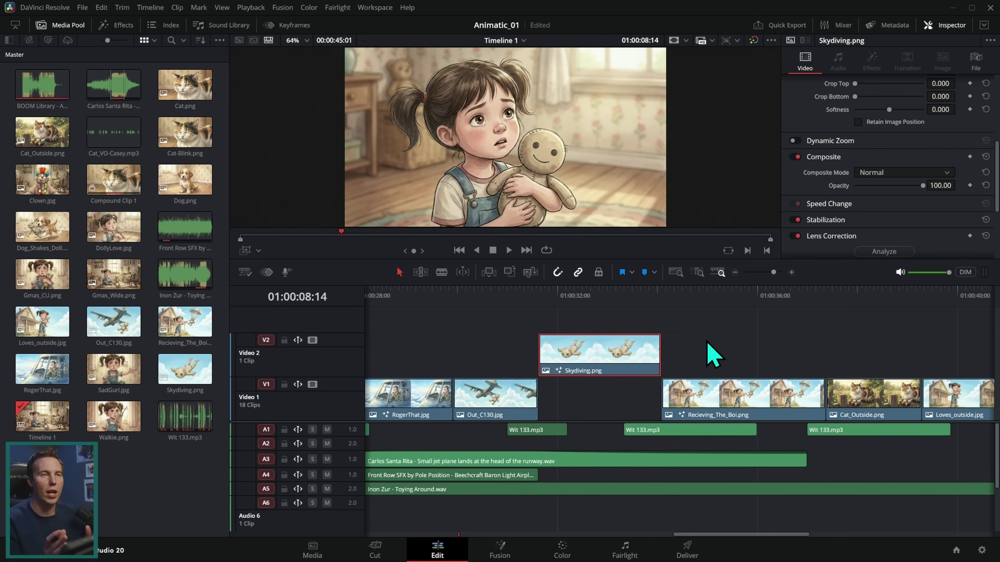
mouse_move(658, 354)
left_mouse_down()
mouse_move(591, 352)
mouse_move(659, 353)
left_mouse_up()
key("ctrl+z")
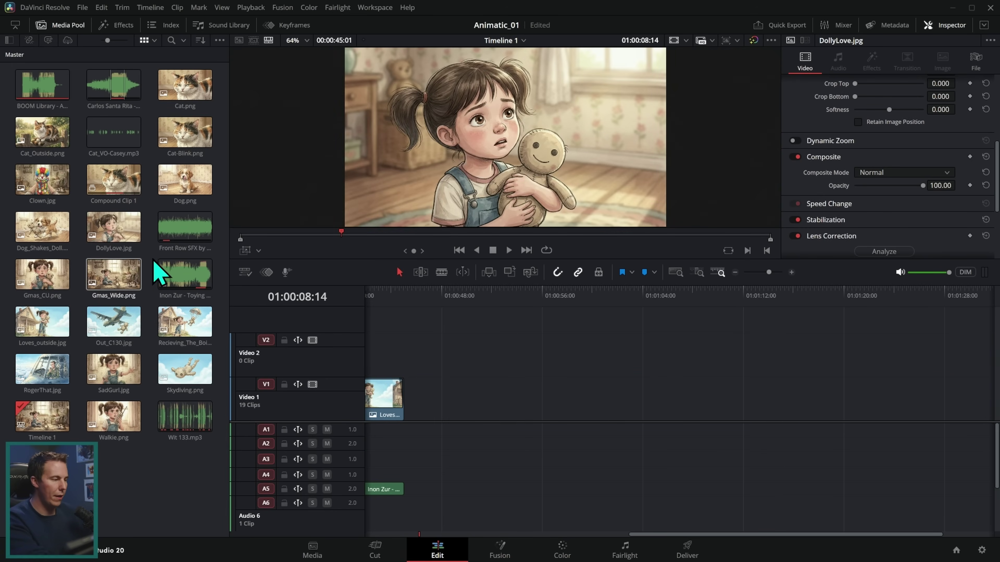
- Add Cat.png to Video 1 in the empty area after the last clip, shorten its end and play it back
left_click(164, 252)
left_click_drag(185, 84, 540, 392)
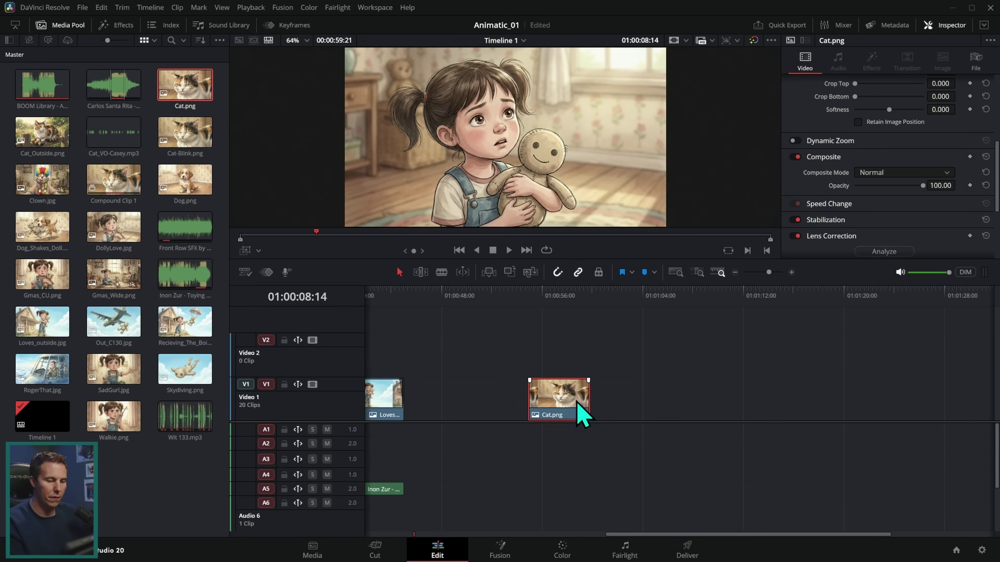
left_click_drag(586, 414, 544, 402)
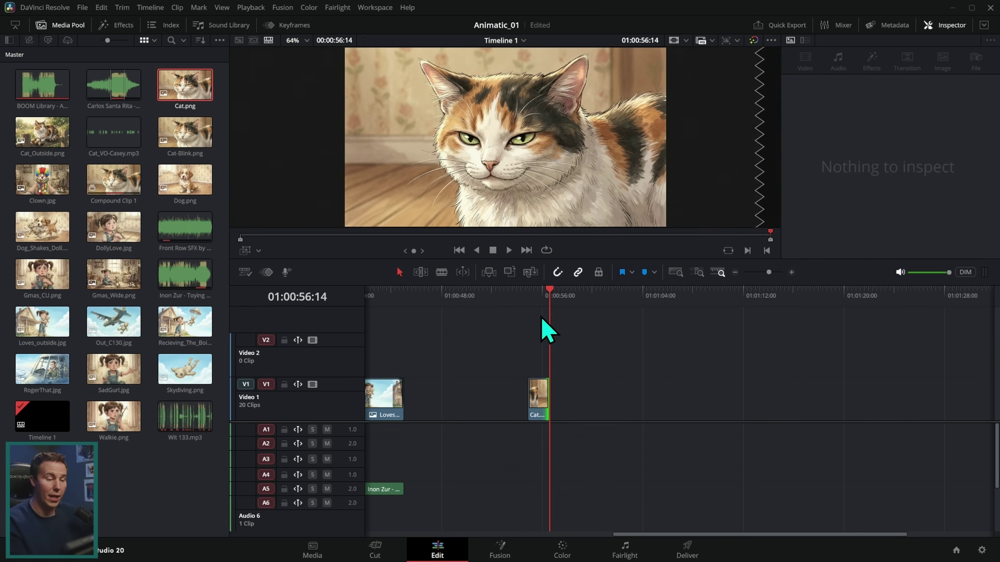
left_click(528, 300)
key("space")
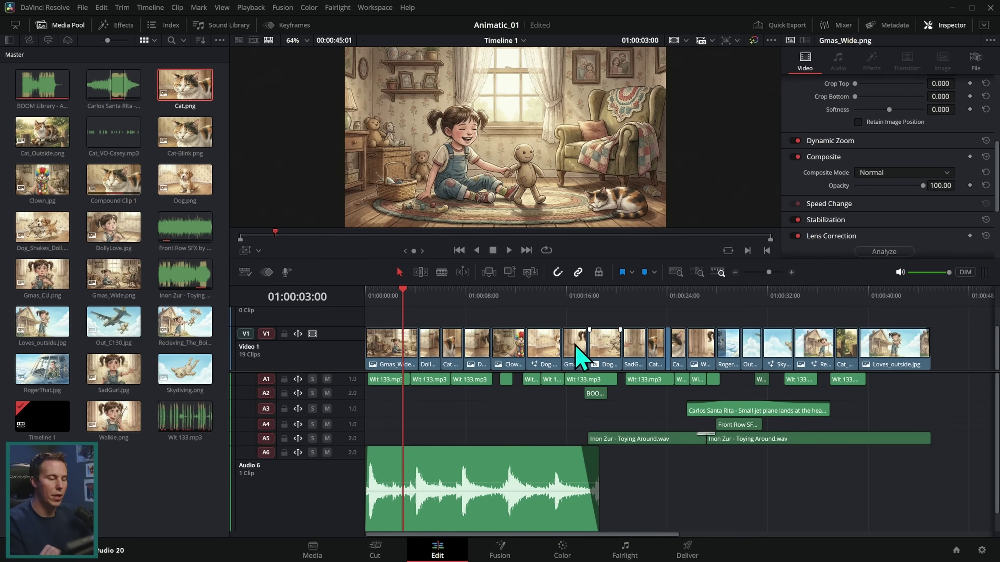
- Play through the opening shots and make the Audio 1 track tall enough to show its dialogue waveforms
scroll(350, 390, "up", 1)
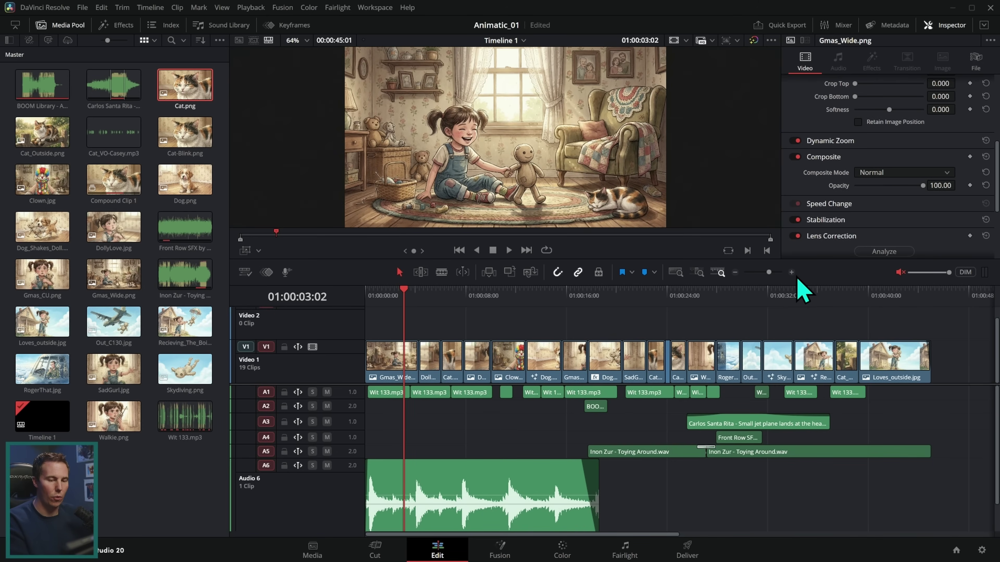
left_click(791, 272)
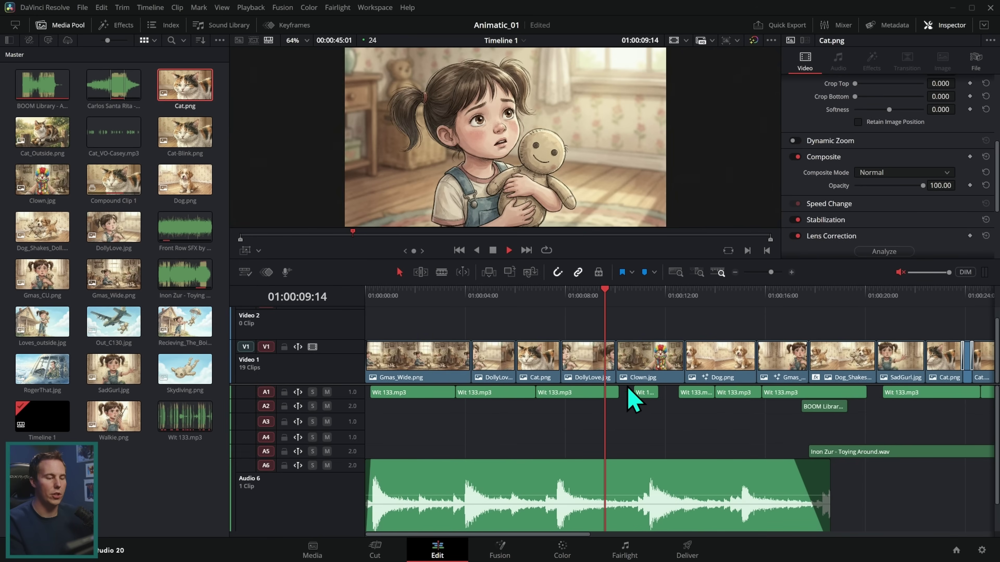
left_click_drag(702, 359, 691, 359)
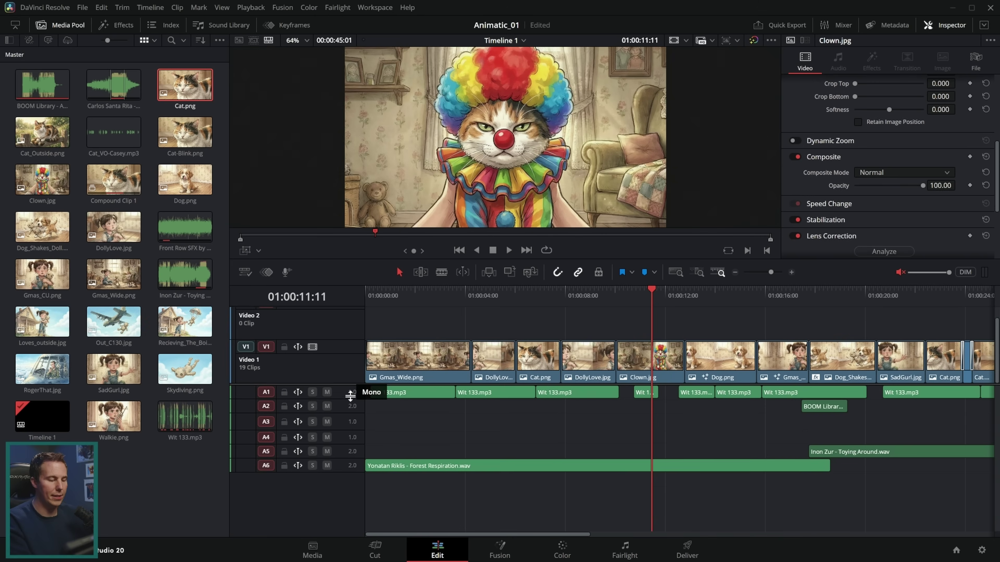
left_click_drag(349, 397, 350, 438)
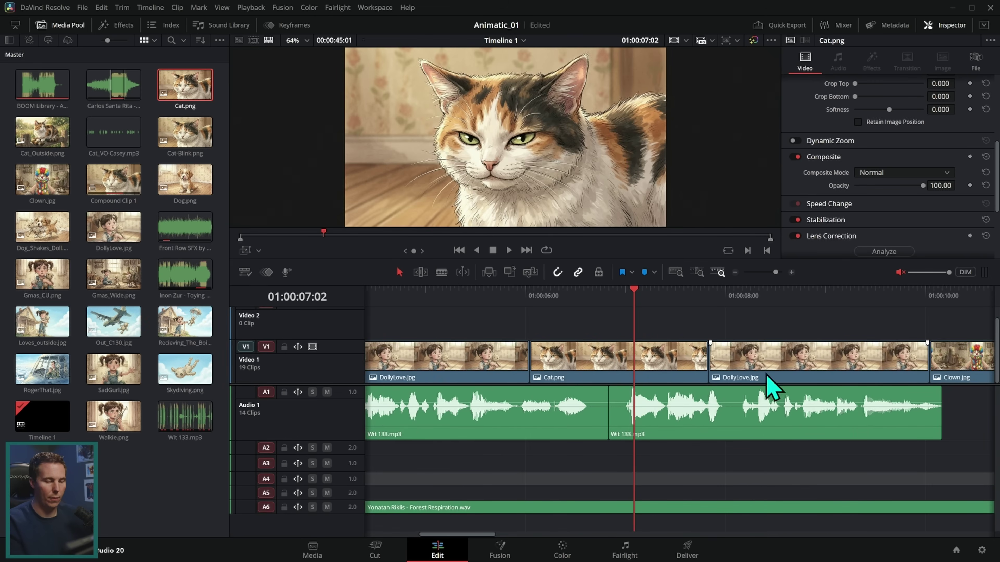
- Try trimming both ends of the Wit 133.mp3 clip under the Cat.png and DollyLove.jpg shots, and slide it earlier on Audio 1
scroll(607, 457, "right", 6)
scroll(674, 436, "left", 1)
scroll(672, 435, "left", 1)
left_click_drag(752, 435, 664, 439)
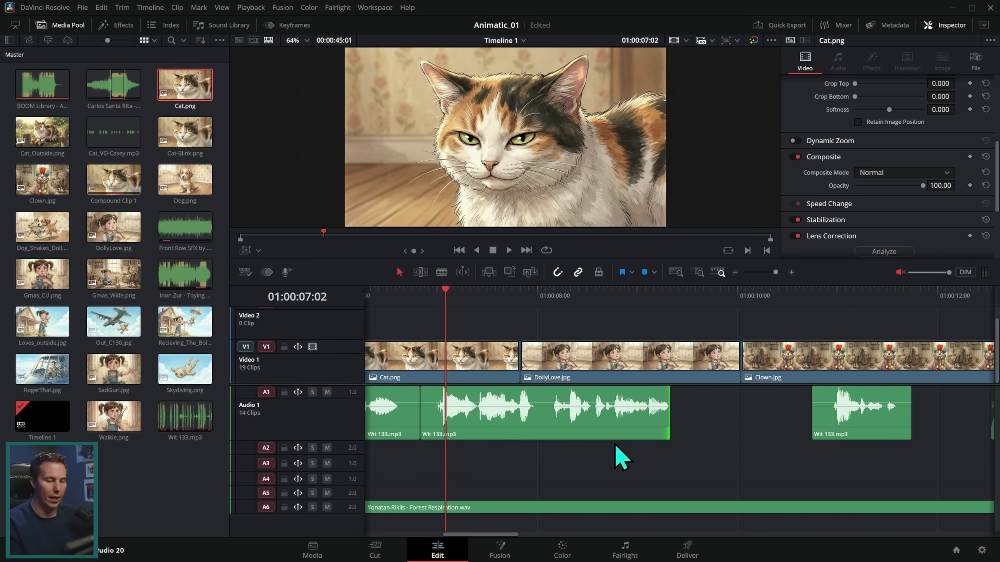
left_click_drag(431, 419, 561, 422)
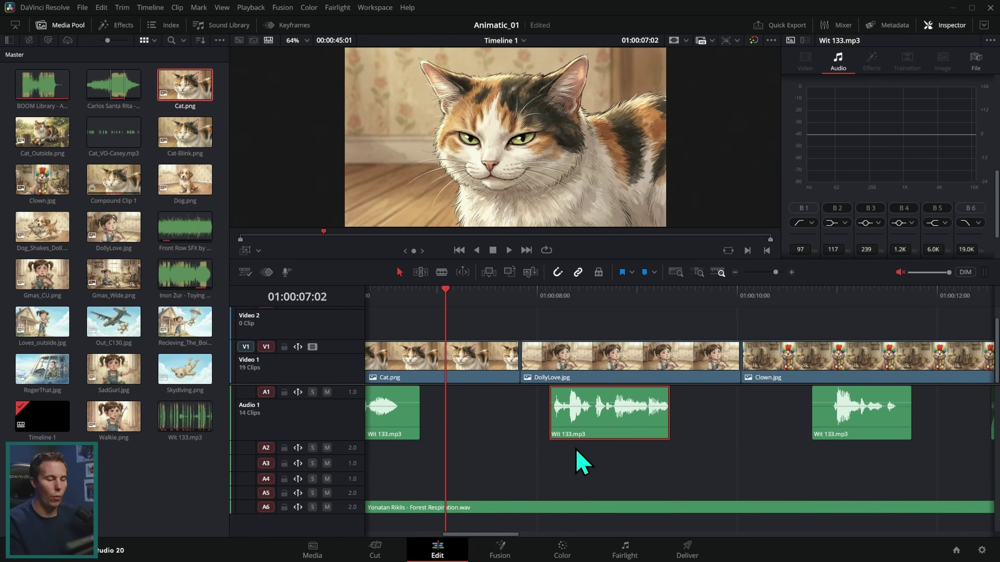
left_click_drag(631, 427, 555, 433)
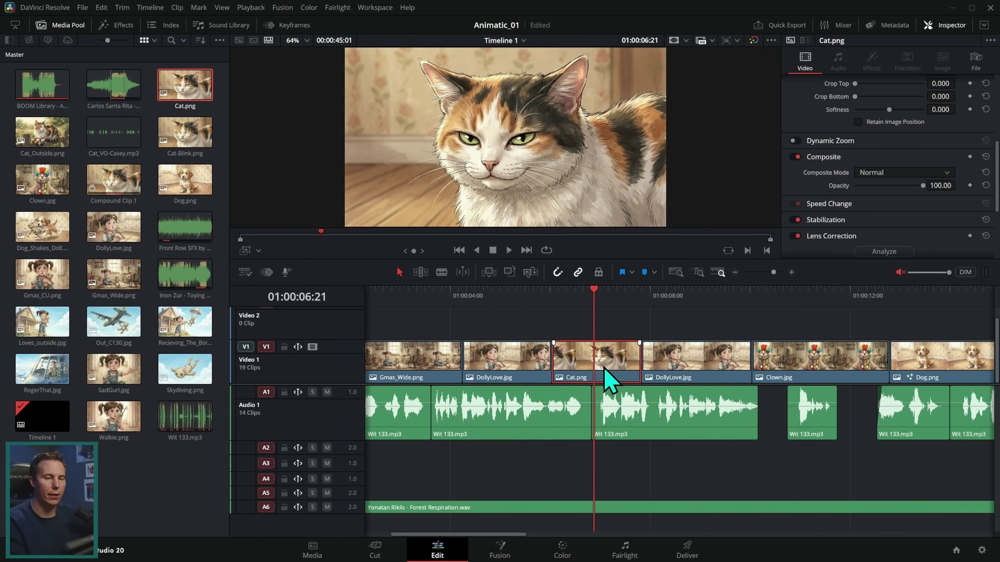
- Enable Dynamic Zoom on the Cat.png clip that begins at 01:00:06:01 and play it from its start
scroll(890, 165, "up", 5)
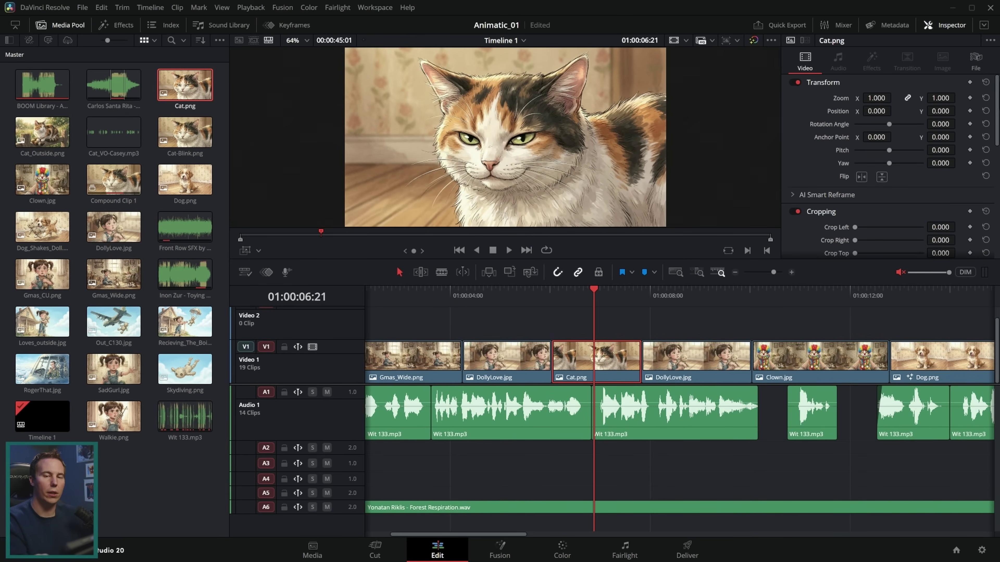
scroll(889, 165, "down", 5)
left_click_drag(995, 161, 995, 160)
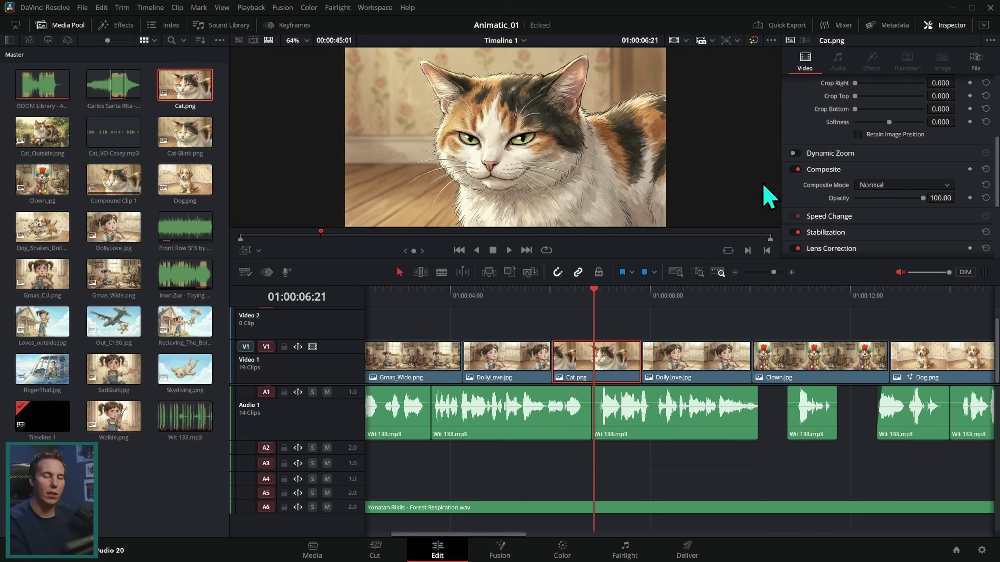
left_click(795, 153)
left_click(553, 299)
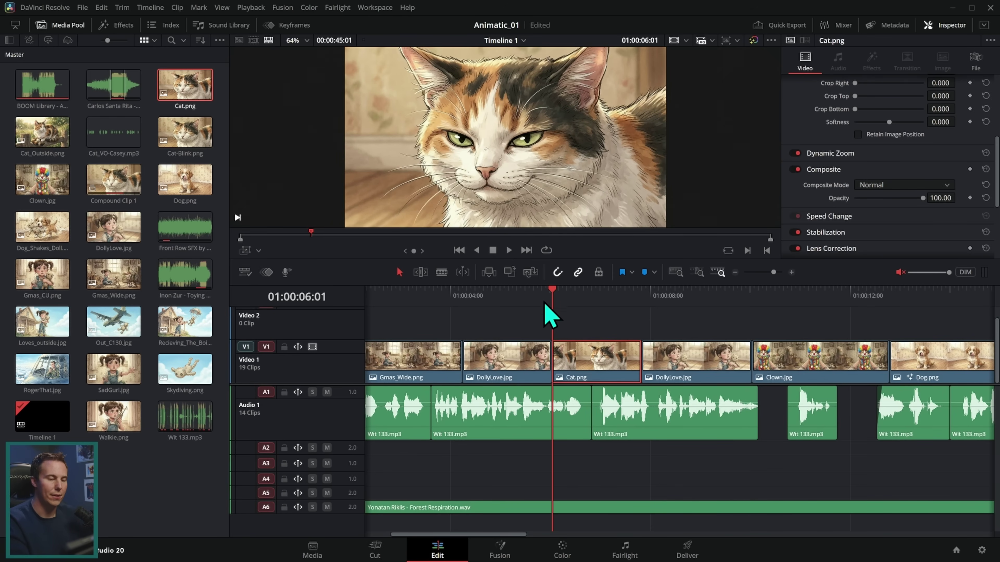
key("space")
key("space")
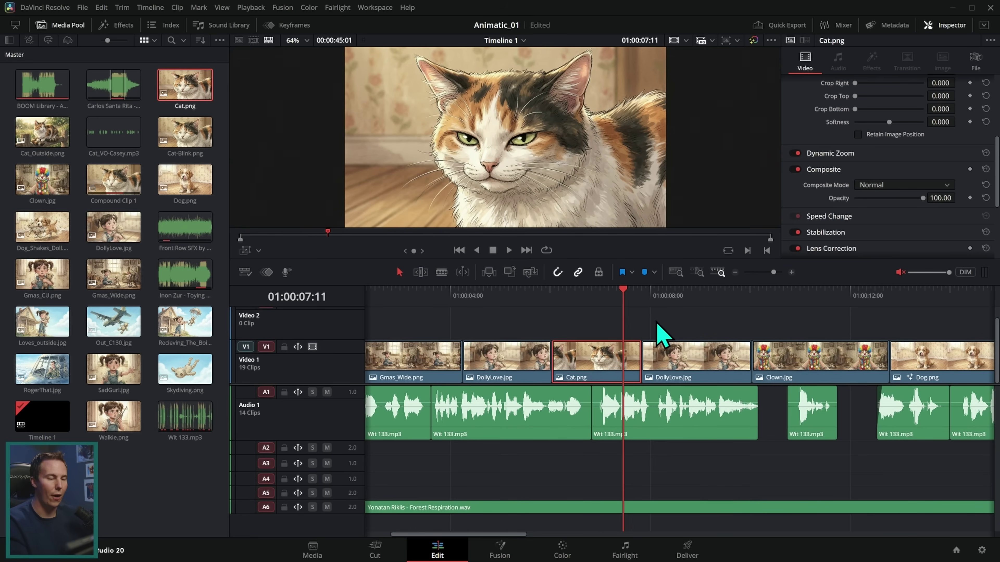
- Try swapping the Dynamic Zoom start and end framing on the Cat.png clip and replay it from its start
left_click(844, 155)
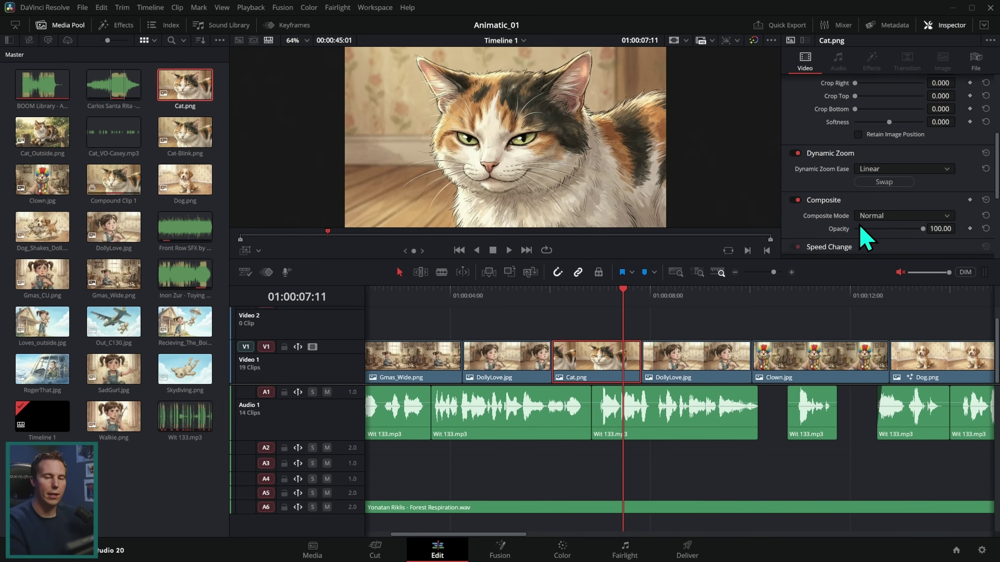
left_click(880, 182)
left_click(886, 184)
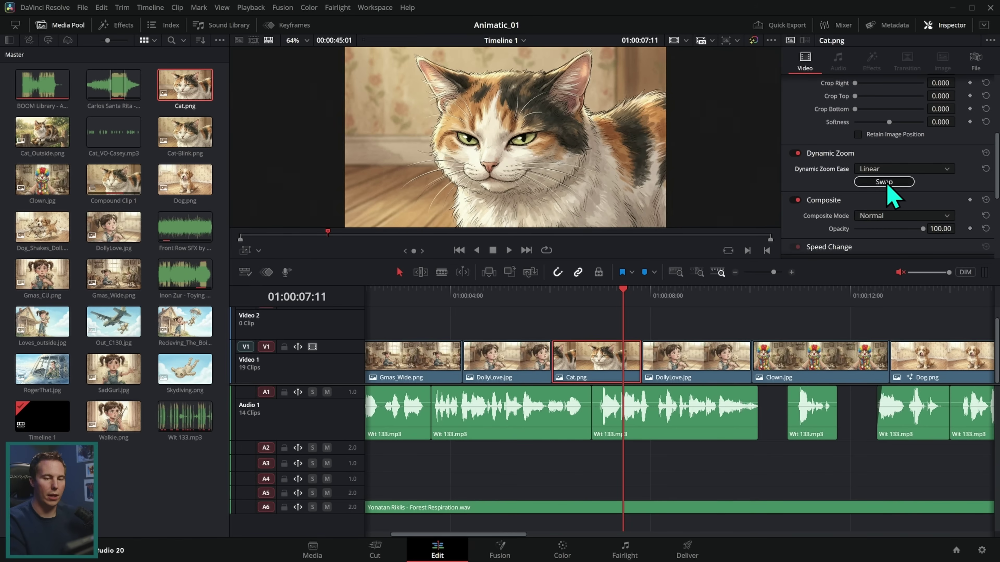
left_click(886, 184)
left_click(887, 186)
left_click(554, 296)
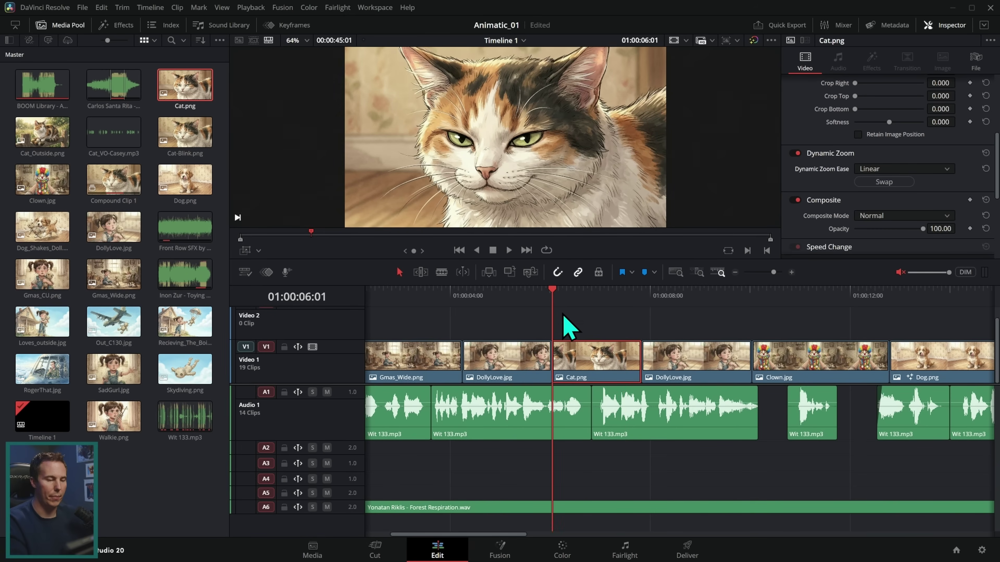
key("space")
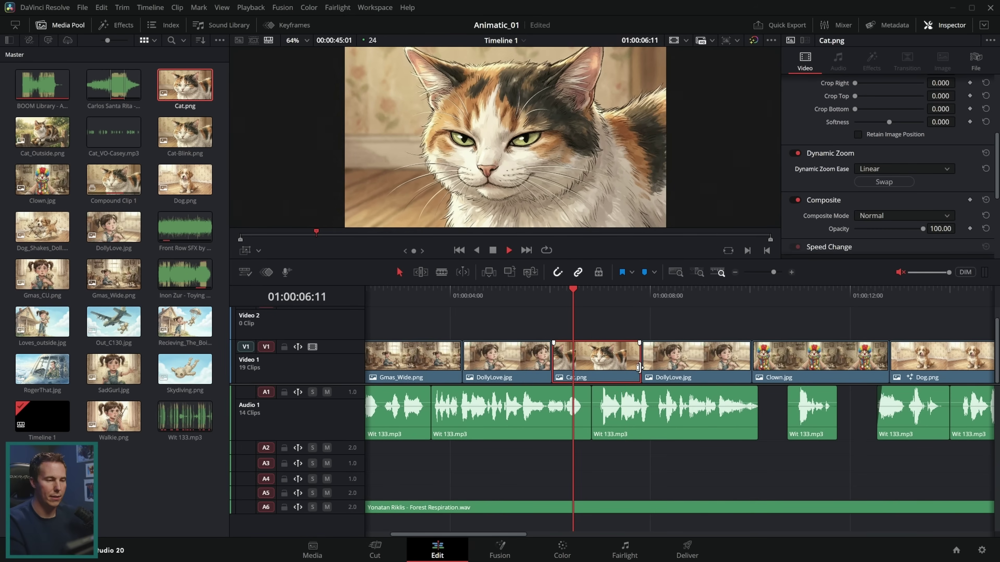
key("space")
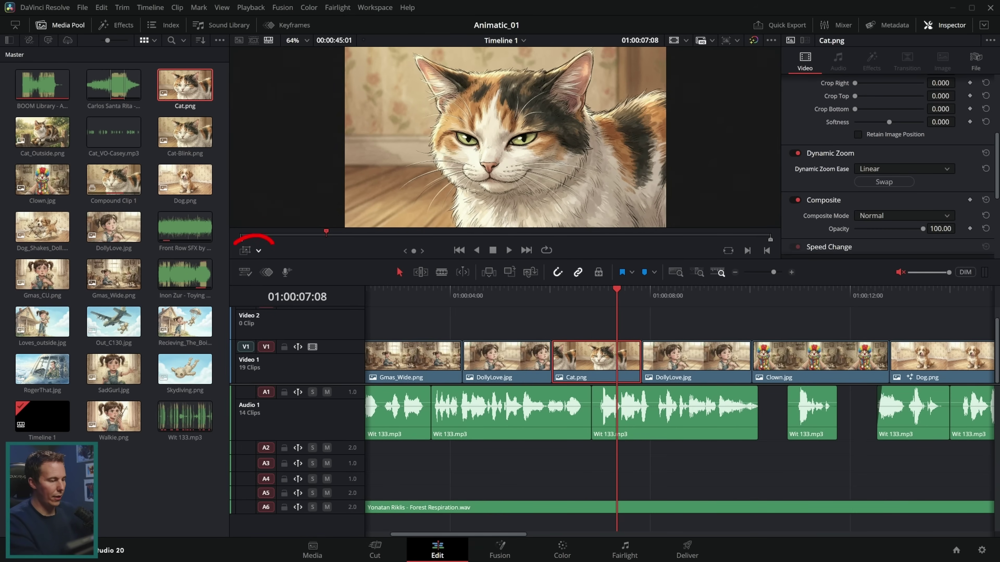
- Show the Dynamic Zoom overlay for the Cat.png clip and shrink its green and red frames tighter around the cat
left_click(258, 250)
left_click(281, 293)
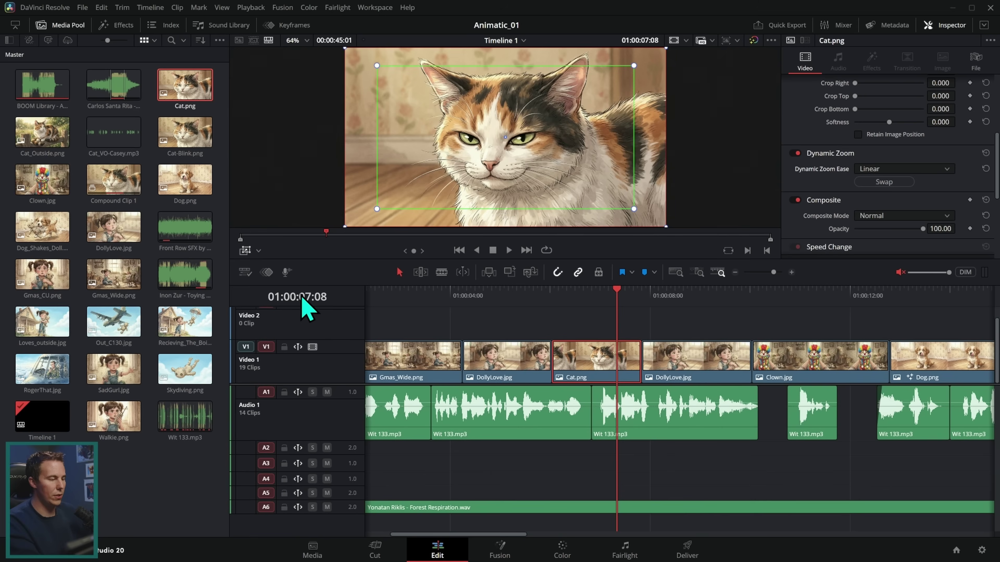
left_click_drag(634, 210, 604, 194)
left_click_drag(666, 227, 610, 182)
- Play around the start of the Cat.png clip to preview the adjusted zoom, and hide the viewer overlay
key("slash")
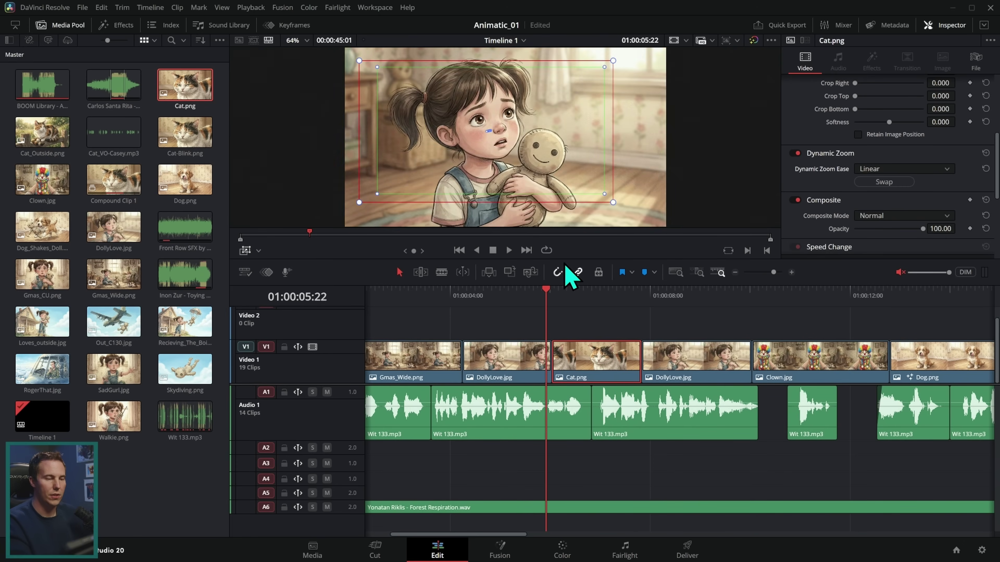
key("space")
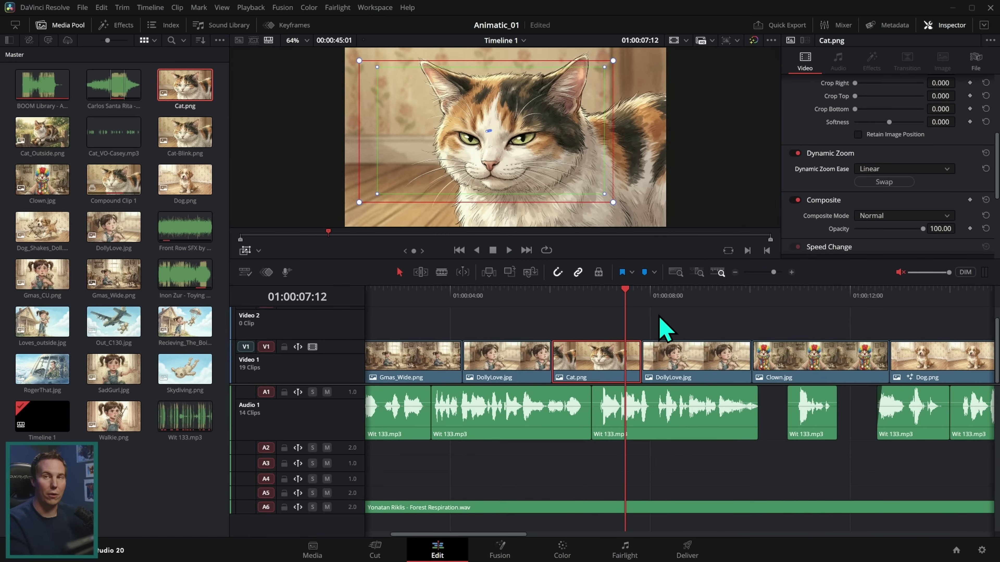
key("shift+grave")
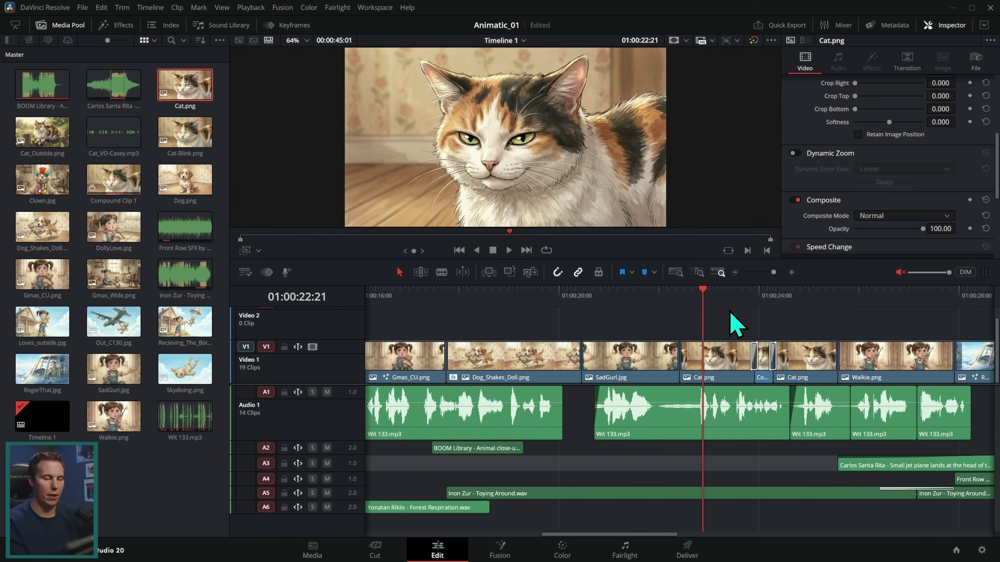
- Open the Cat.png clip at 01:00:22:21 in Fusion, add Cat-Blink.png above MediaIn1 and show it in a widened first viewer
left_click(499, 552)
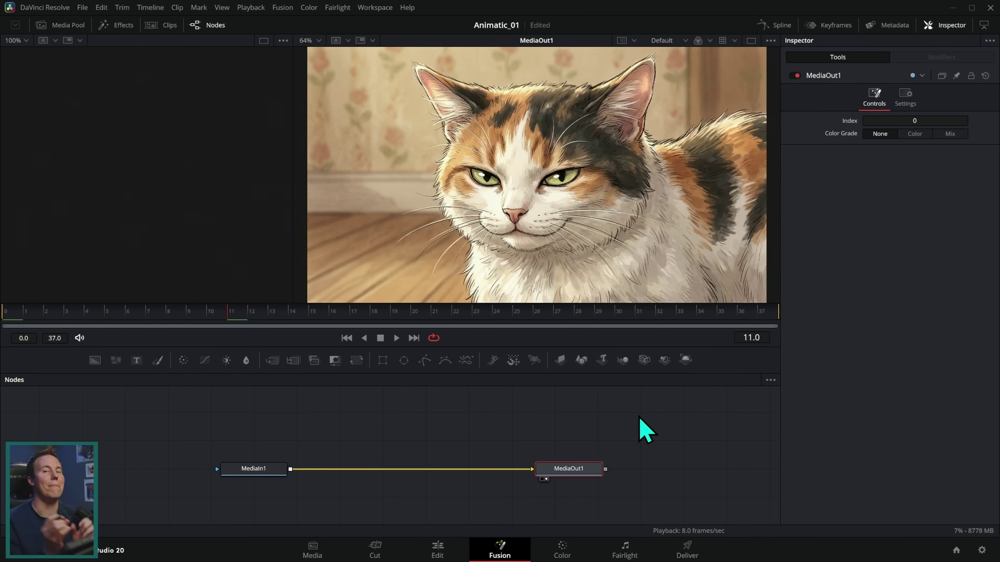
left_click(65, 25)
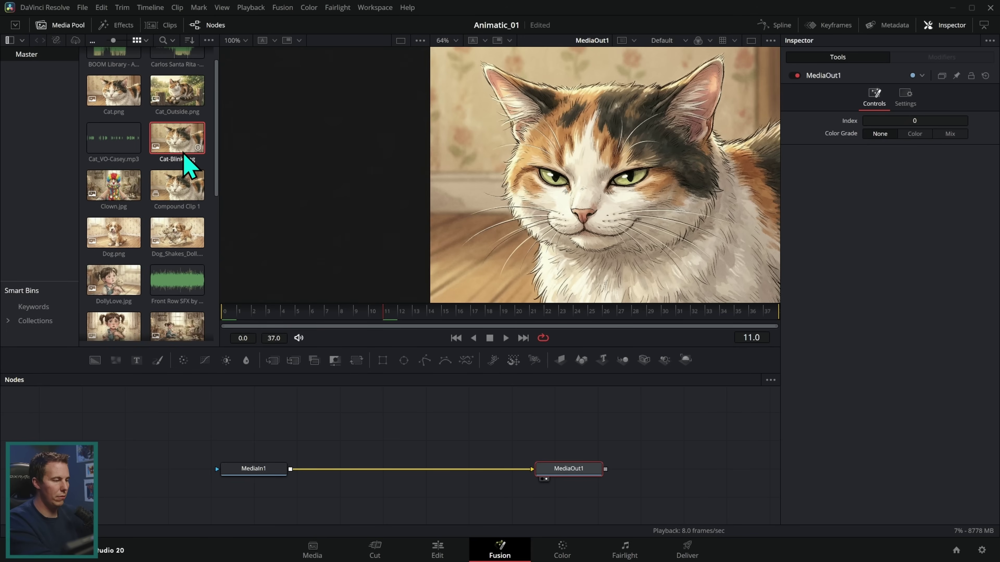
left_click_drag(173, 144, 358, 421)
key("1")
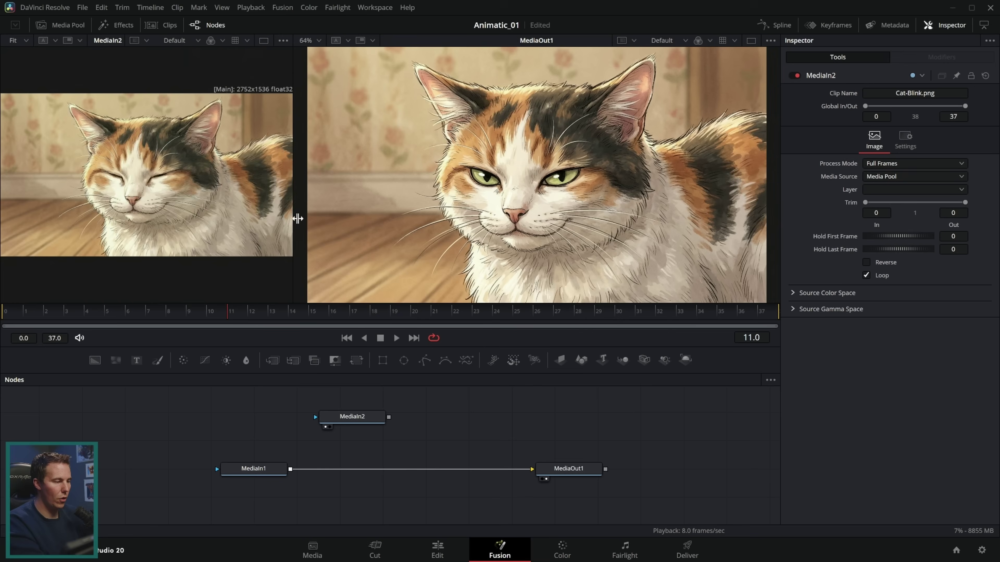
left_click_drag(296, 217, 397, 248)
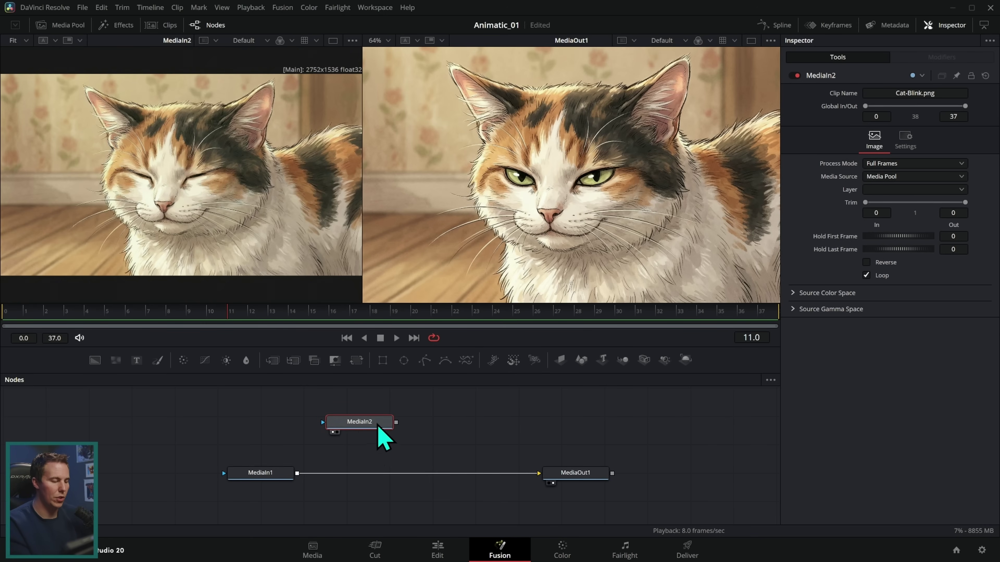
left_click_drag(380, 424, 329, 417)
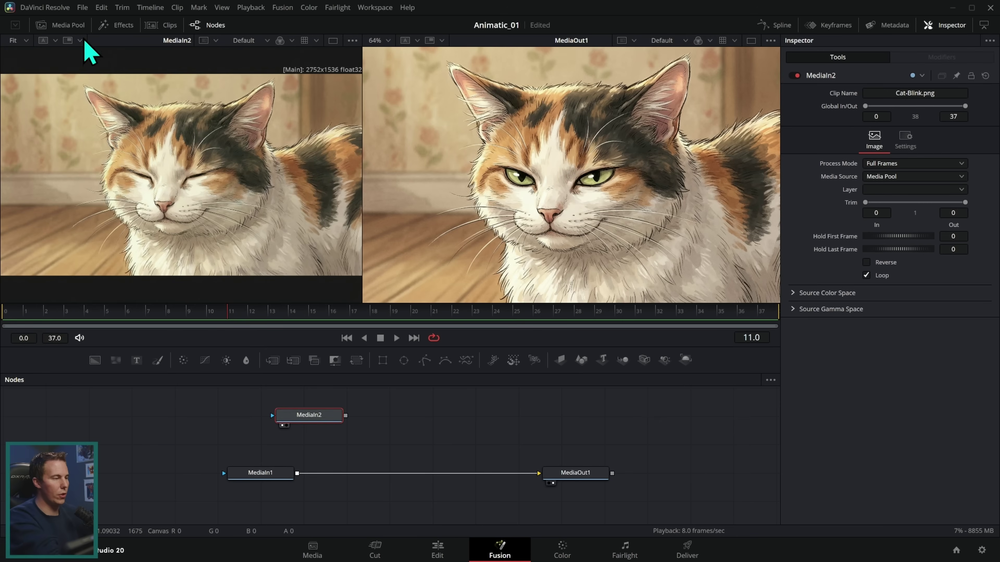
- Merge the Cat-Blink.png node as foreground over MediaIn1 before MediaOut1, and select the new Merge node
left_click(63, 25)
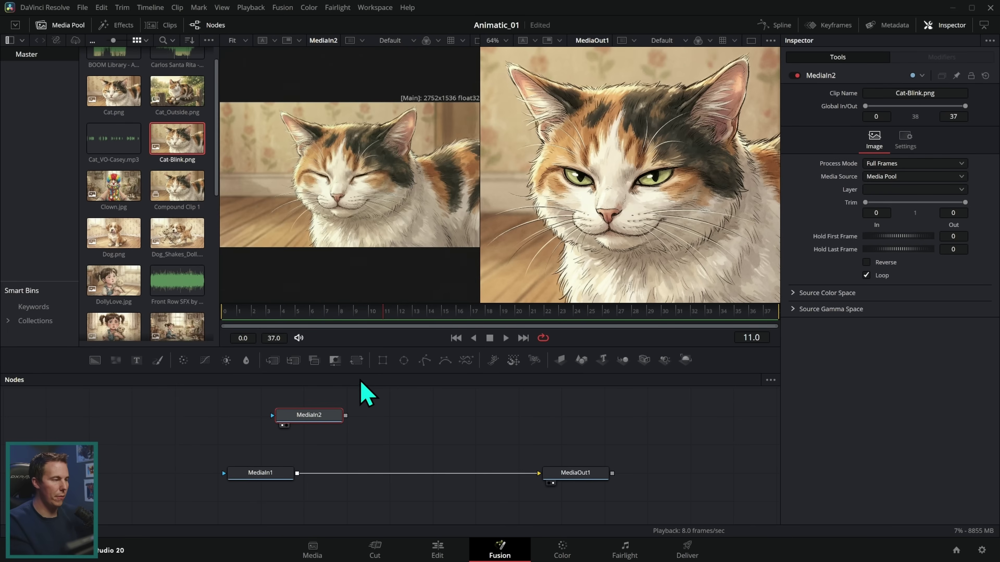
left_click(63, 25)
left_click_drag(346, 416, 366, 415)
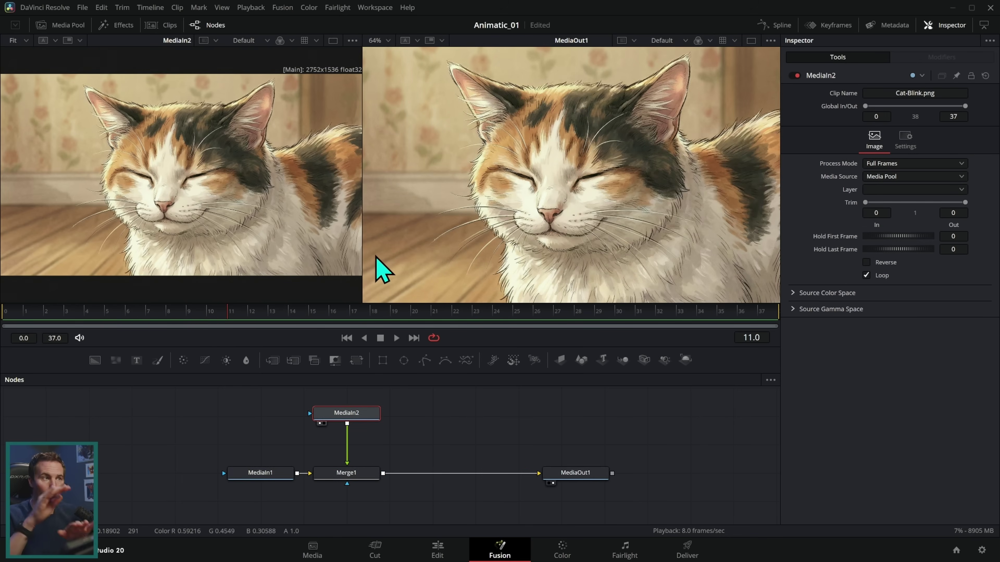
left_click(362, 472)
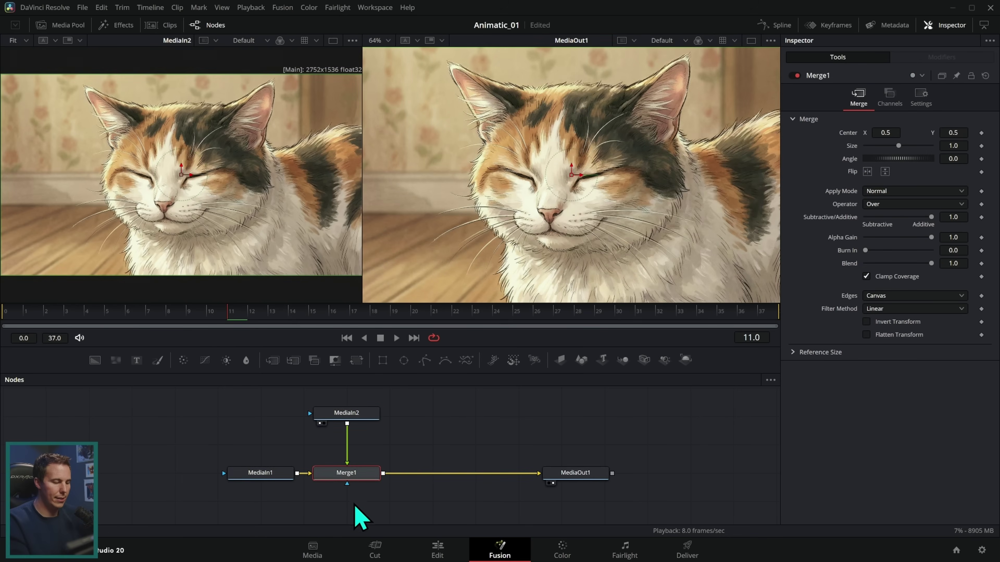
- Sweep Merge1's Blend between 0.0 and 1.0 to compare the open-eyed and closed-eyed cat in the output viewer
left_click_drag(928, 265, 799, 284)
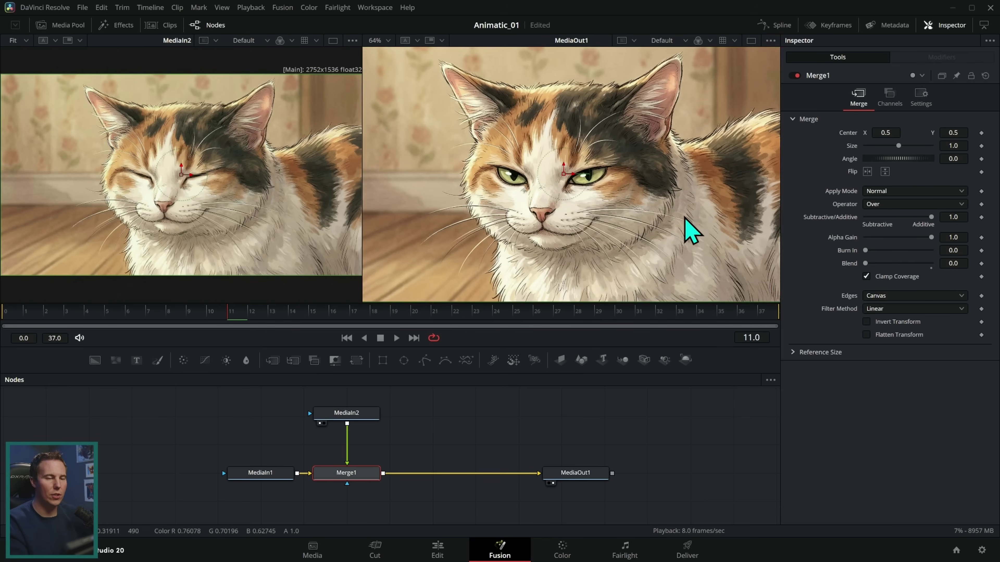
left_click(387, 40)
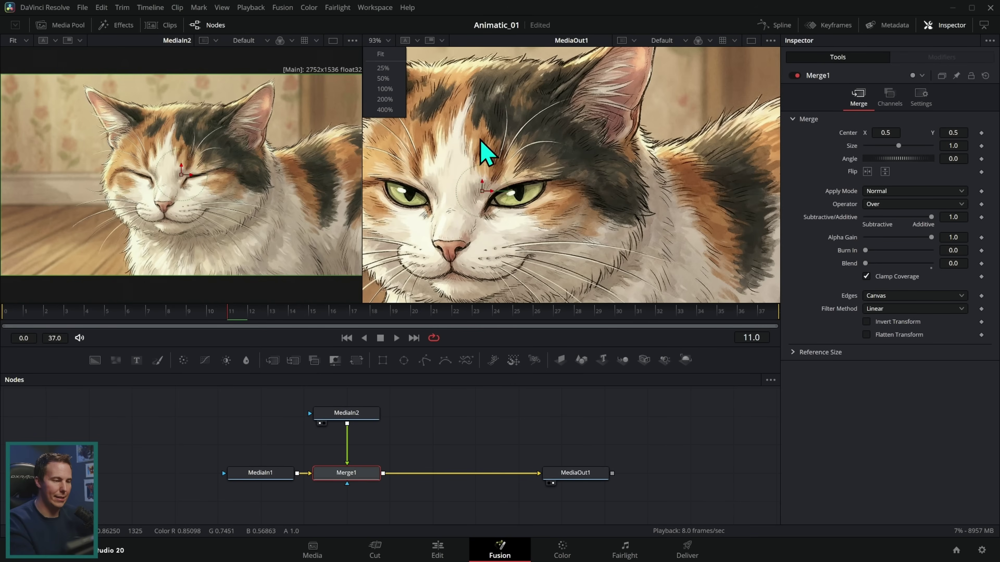
left_click(397, 107)
mouse_move(868, 266)
left_mouse_down()
mouse_move(836, 290)
mouse_move(964, 286)
mouse_move(812, 298)
mouse_move(949, 278)
left_mouse_up()
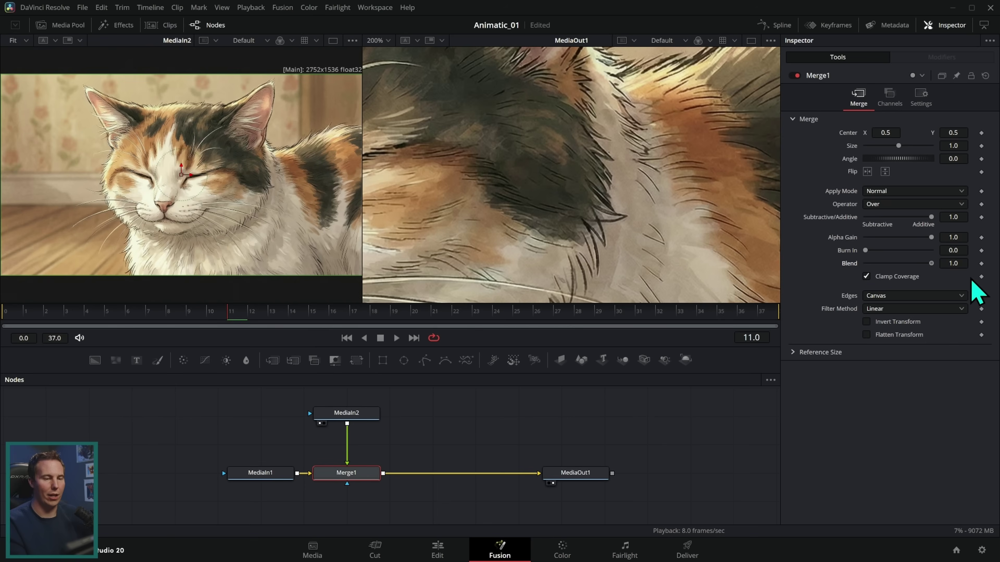
left_click_drag(970, 279, 791, 306)
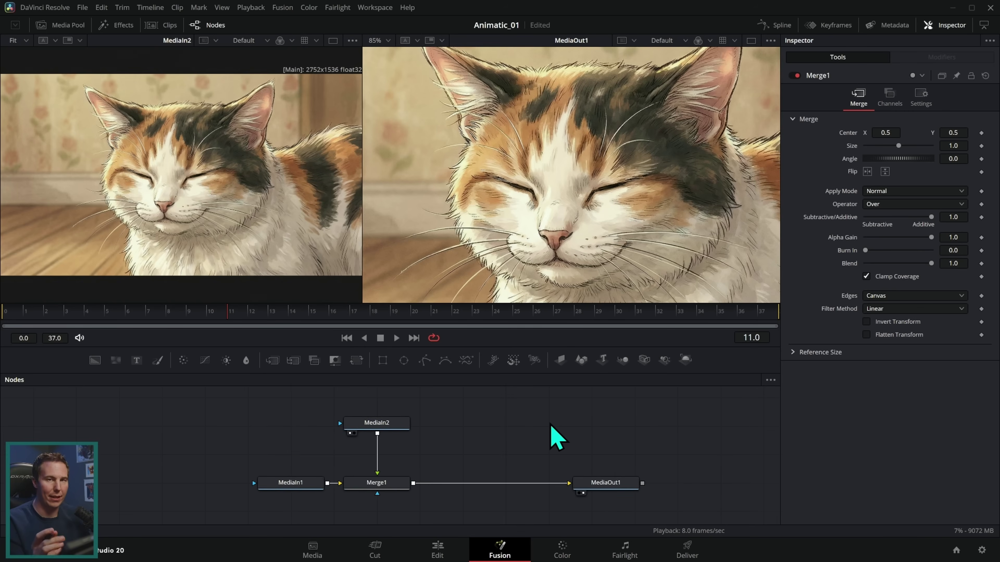
- Add a Polygon mask node above MediaIn2 and connect it to MediaIn2's mask input
left_click_drag(556, 437, 576, 445)
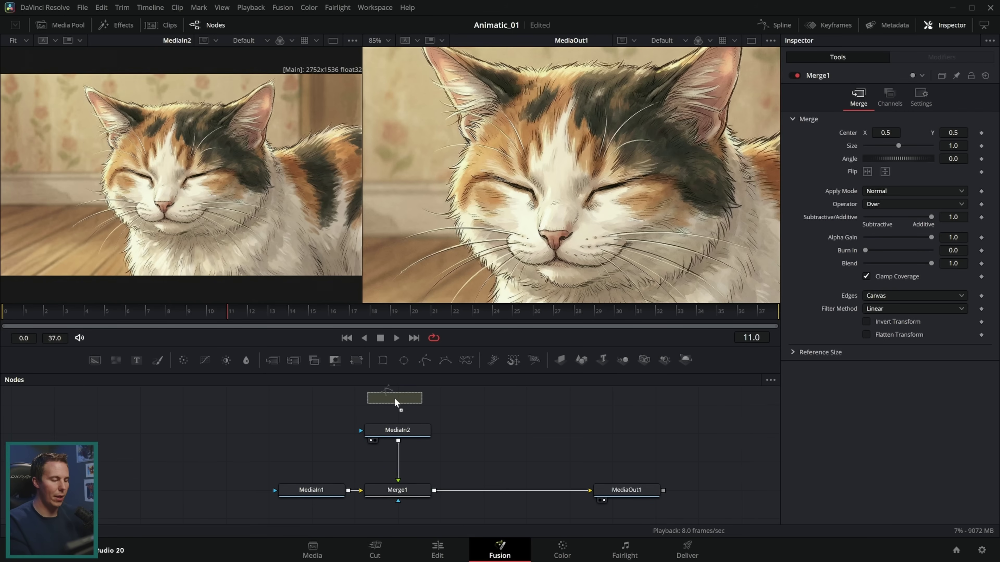
left_click_drag(395, 398, 374, 447)
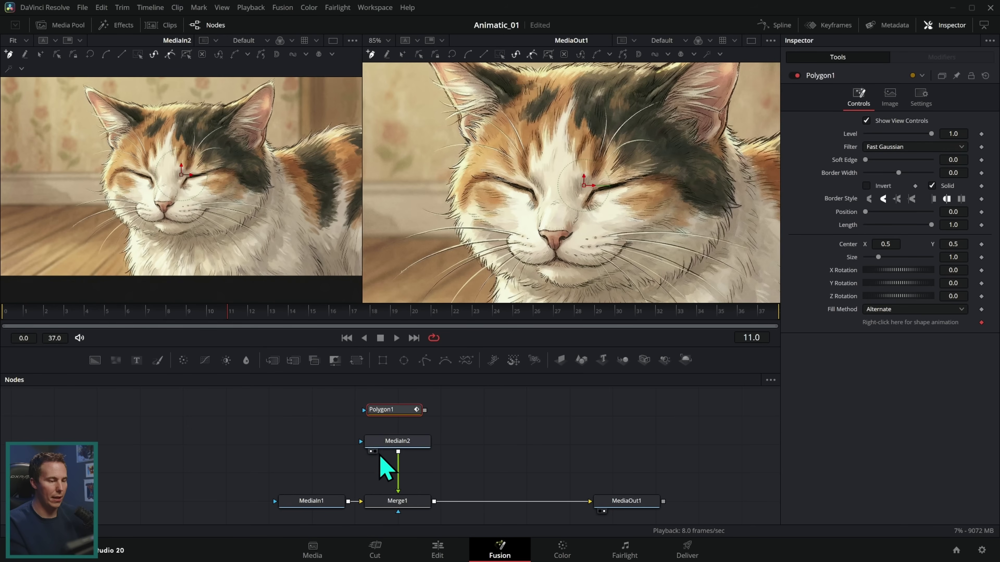
left_click_drag(425, 411, 404, 411)
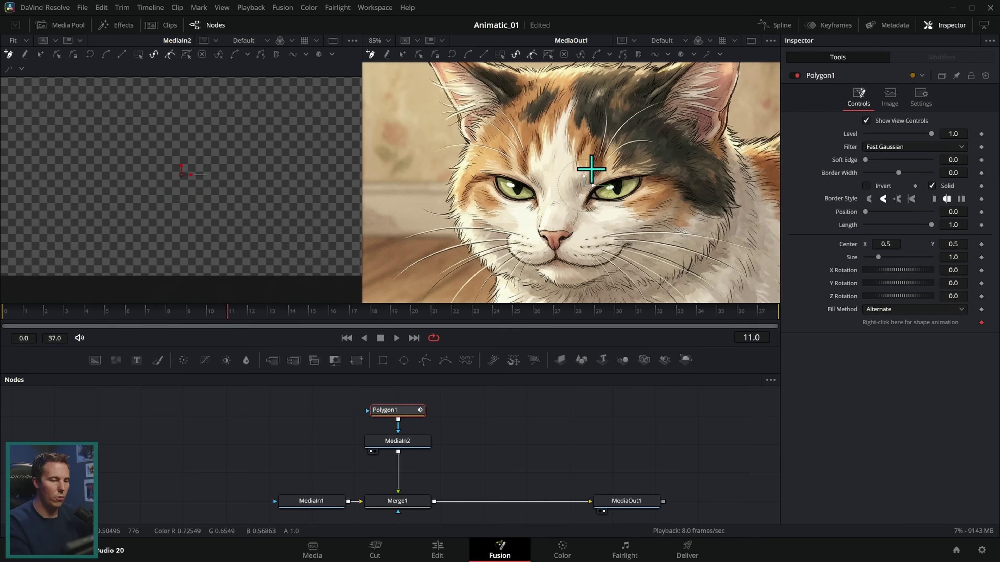
- Draw a closed, goggle-shaped Polygon1 mask around both of the cat's eyes in the output viewer
left_click(562, 158)
left_click(644, 150)
left_click_drag(684, 187, 677, 201)
left_click_drag(618, 229, 603, 230)
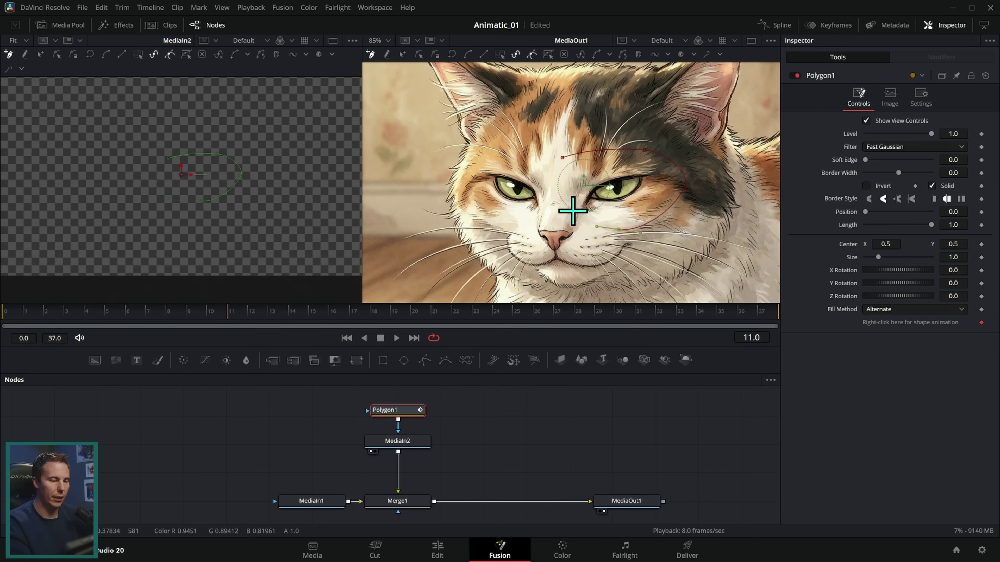
left_click_drag(561, 204, 551, 203)
left_click_drag(524, 214, 469, 196)
left_click_drag(483, 155, 492, 152)
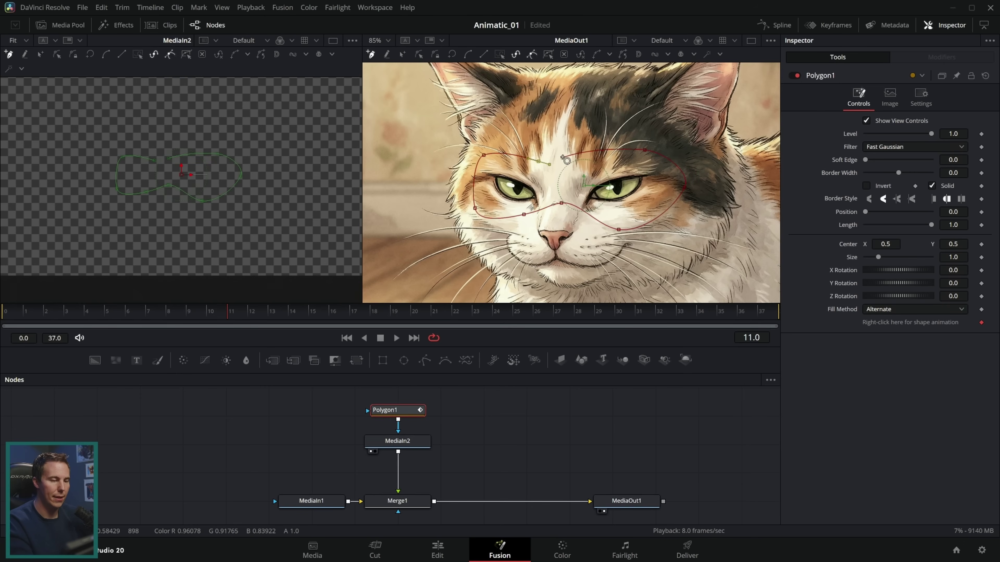
left_click(562, 158)
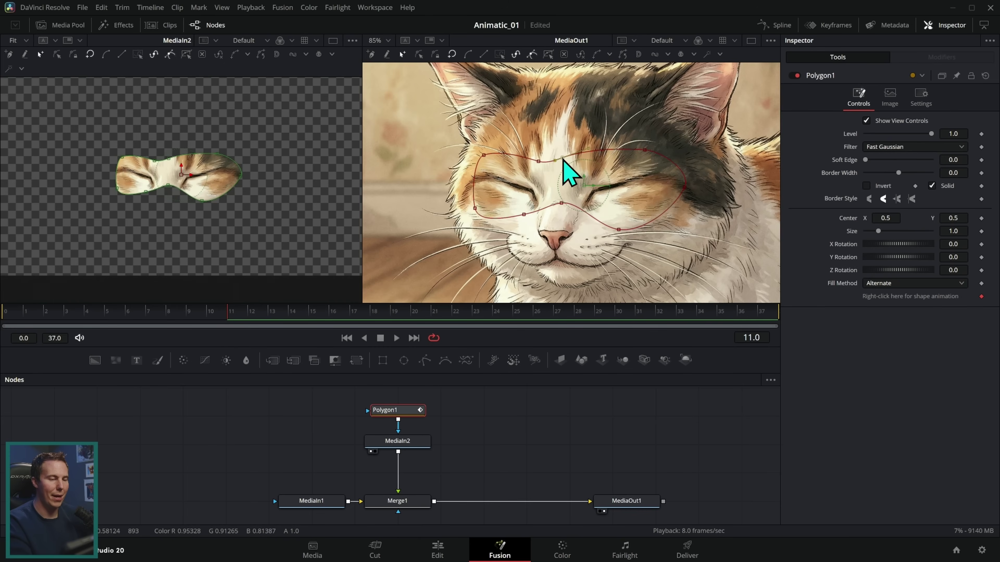
- Adjust the Polygon1 points between the eyes and widen the outline around the eye nearer the wooden floor
left_click_drag(562, 157, 564, 158)
left_click_drag(524, 214, 523, 216)
left_click_drag(474, 208, 466, 207)
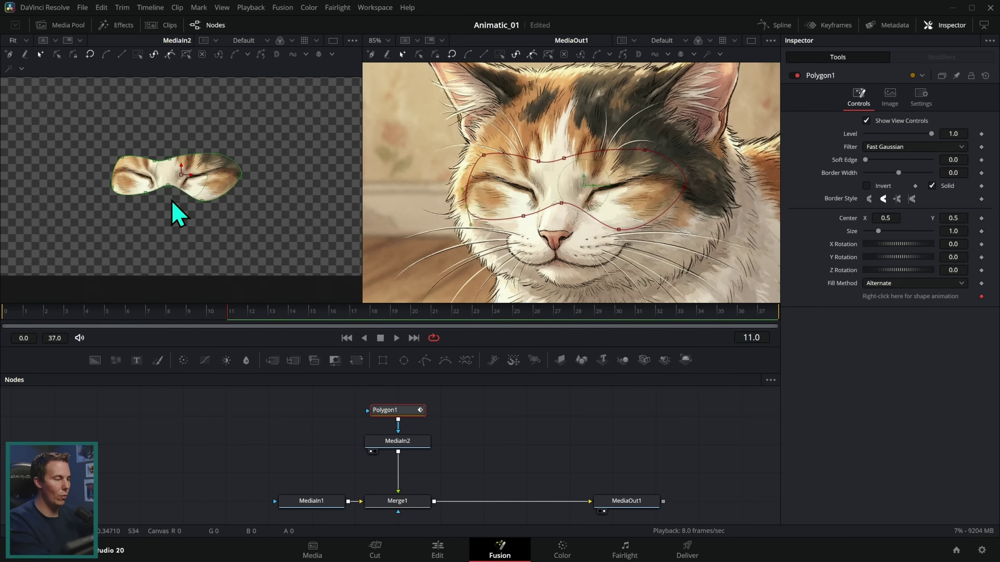
left_click_drag(484, 156, 457, 171)
left_click_drag(473, 157, 470, 161)
left_click_drag(523, 216, 538, 226)
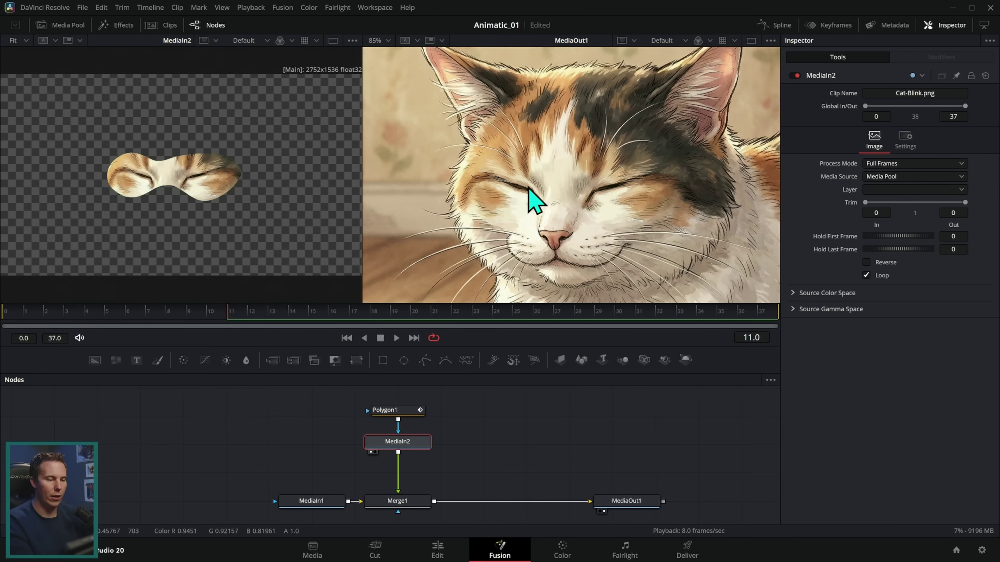
- Soften the edges of the eye mask by setting Polygon1's Soft Edge to 0.0299
left_click(413, 505)
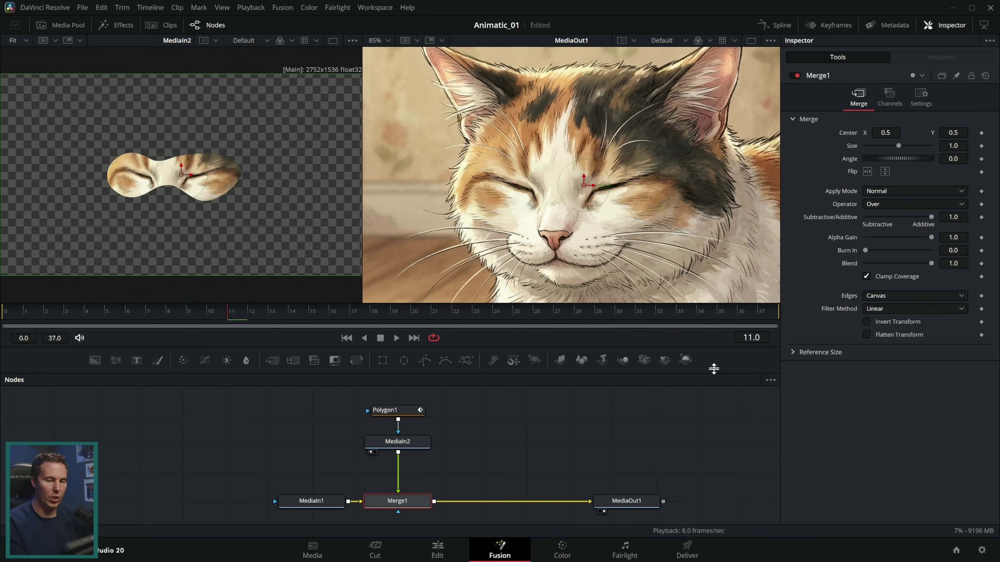
left_click_drag(931, 263, 910, 283)
left_click(398, 411)
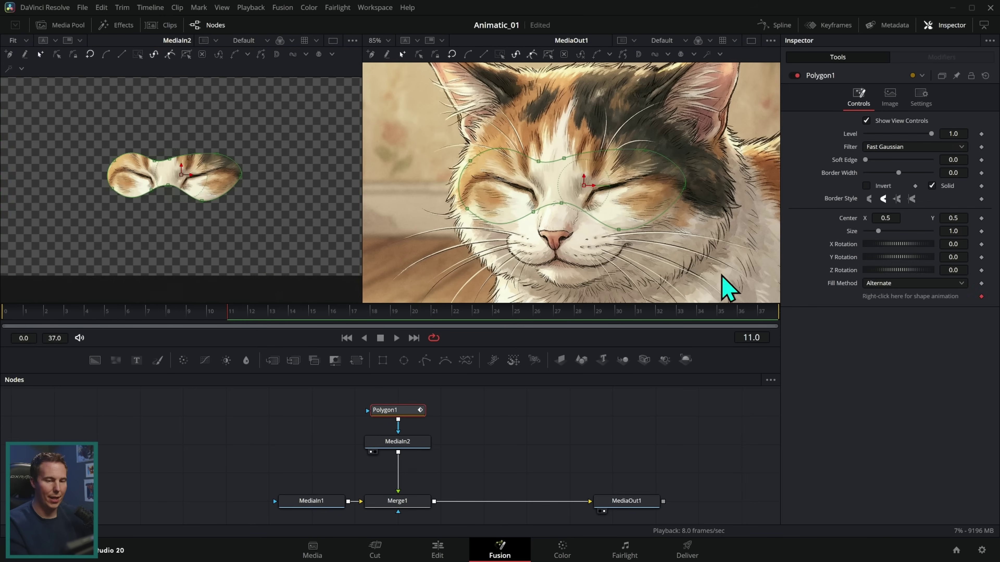
left_click_drag(869, 163, 877, 163)
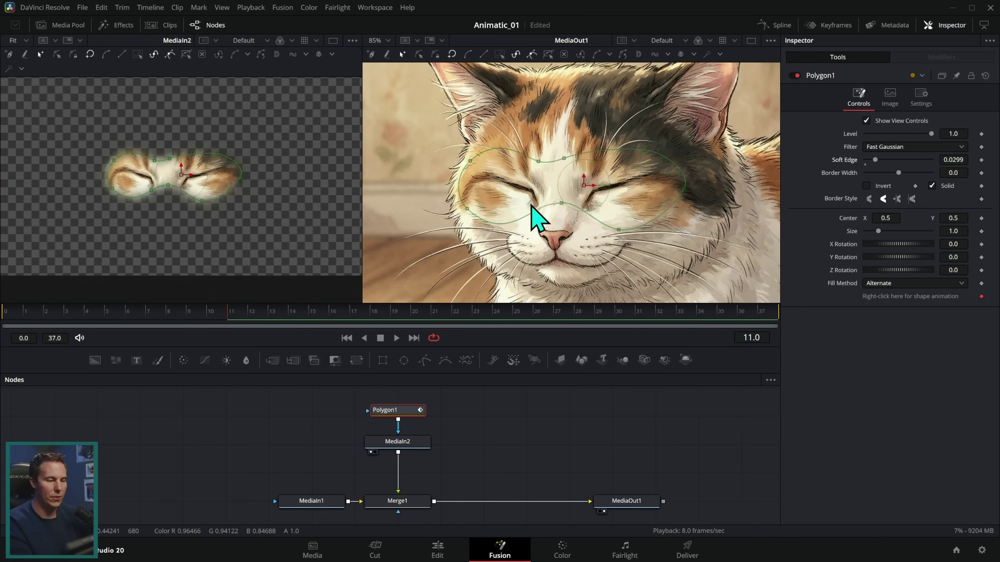
scroll(277, 205, "up", 3)
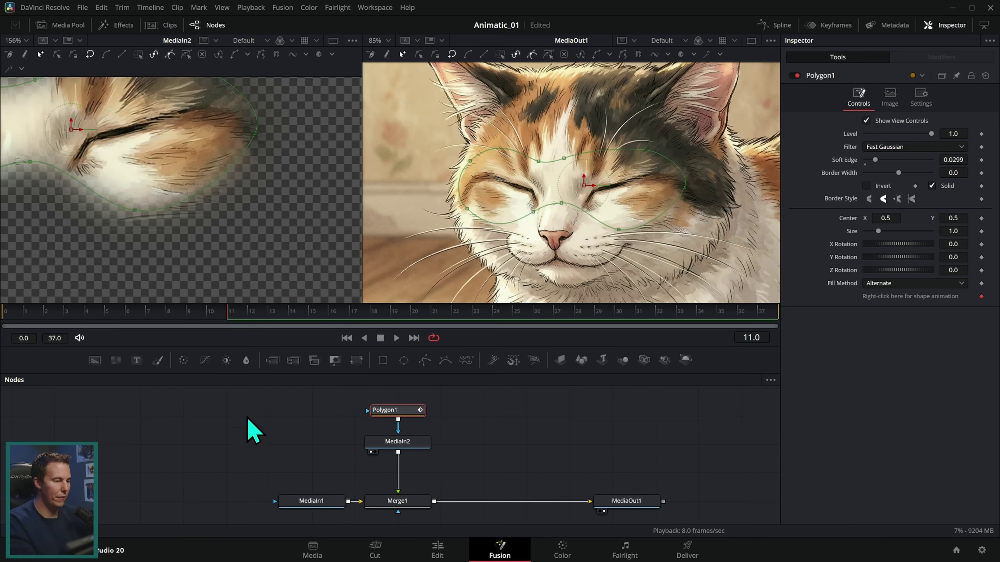
- Preview the feathered blink by varying Merge1's Blend, ending on the closed eyes
left_click(261, 437)
left_click(397, 501)
left_click_drag(930, 263, 955, 262)
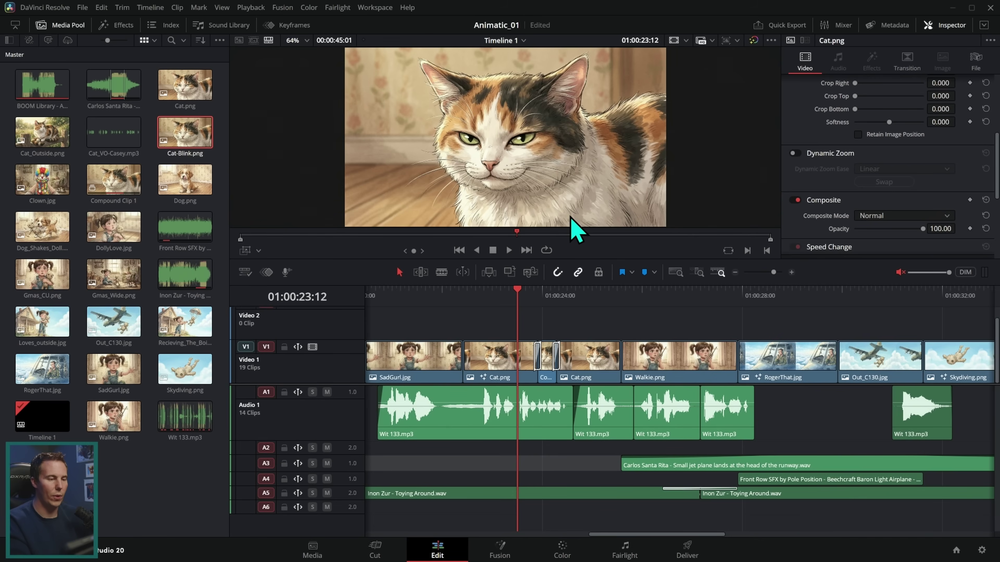
- Play the cat clips on the Edit timeline from 01:00:23:12 to preview the blink, and move the playhead
key("space")
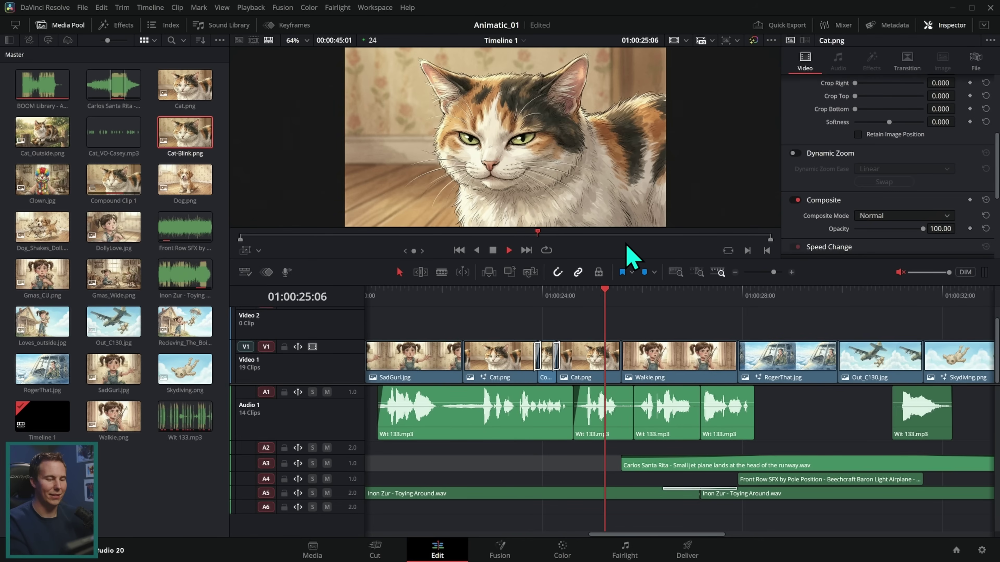
key("space")
left_click_drag(430, 295, 641, 347)
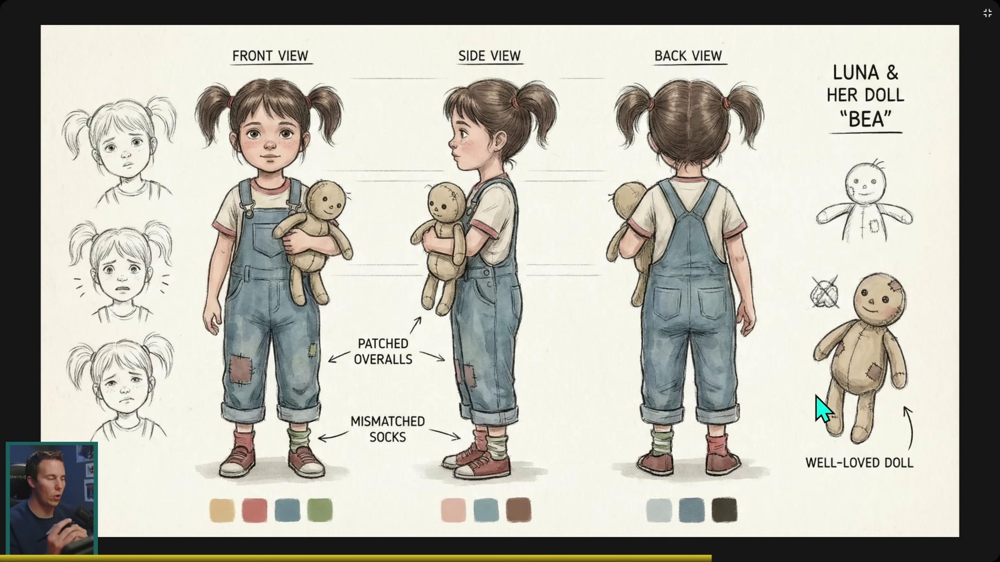
- Close the full-size character sheet in Artlist, browse the generated images, and select the source node of the falling-doll composition in DaVinci Resolve's Fusion page
key("Escape")
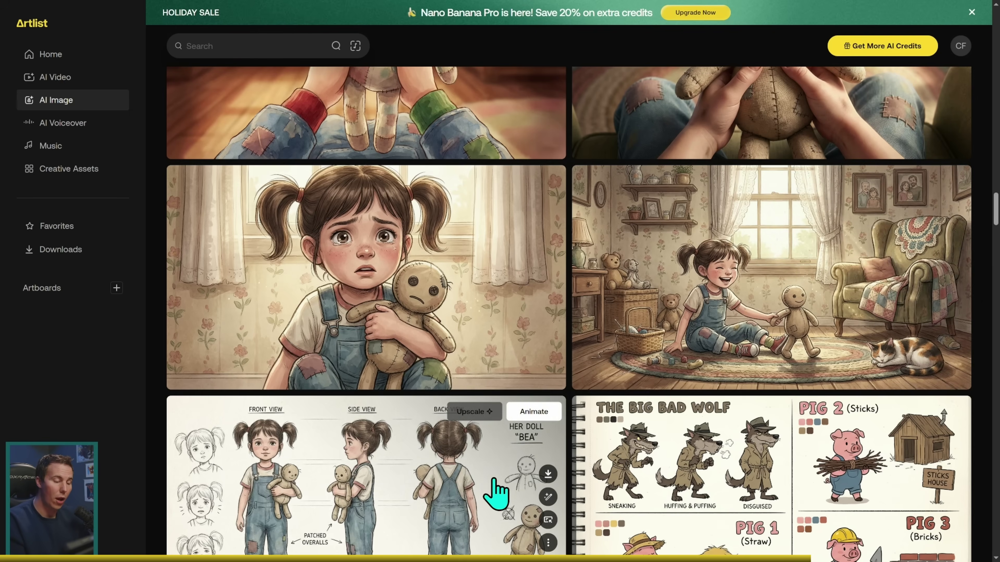
left_click(500, 323)
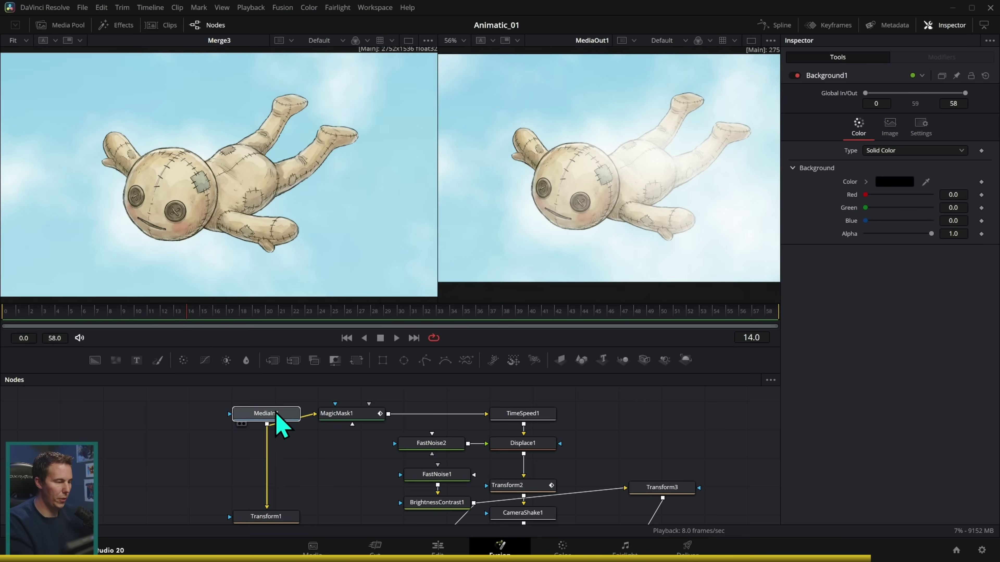
left_click(263, 417)
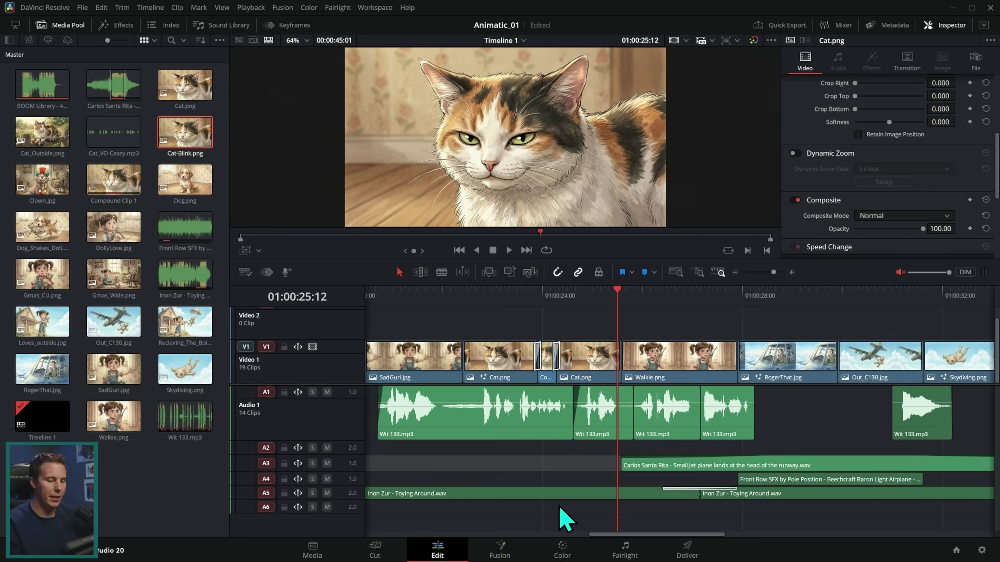
- Open the Color page to grade airplane clip 15
left_click(559, 552)
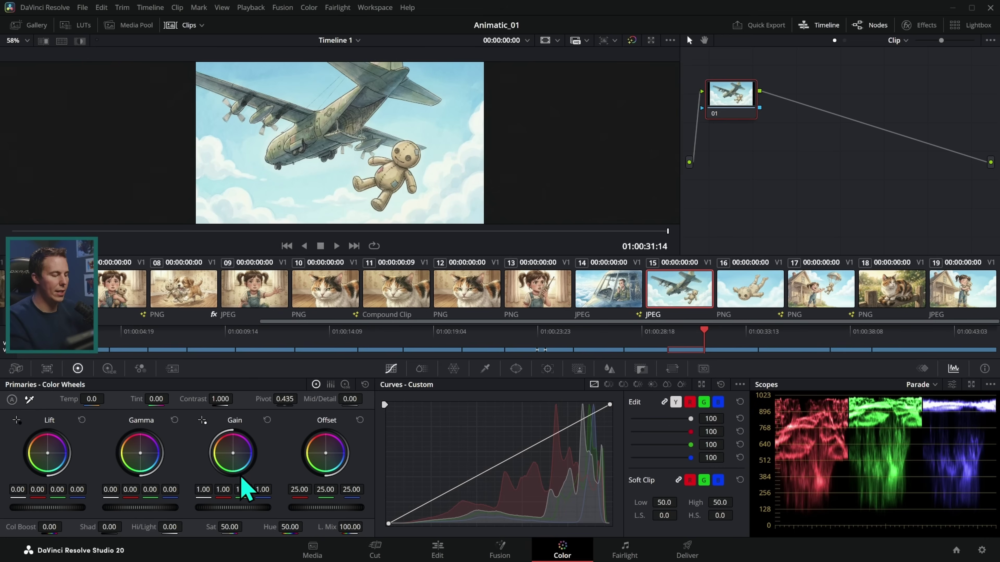
- Try shifting the Offset color balance and master level of clip 15, resetting each change
left_click_drag(326, 454, 362, 434)
left_click(359, 420)
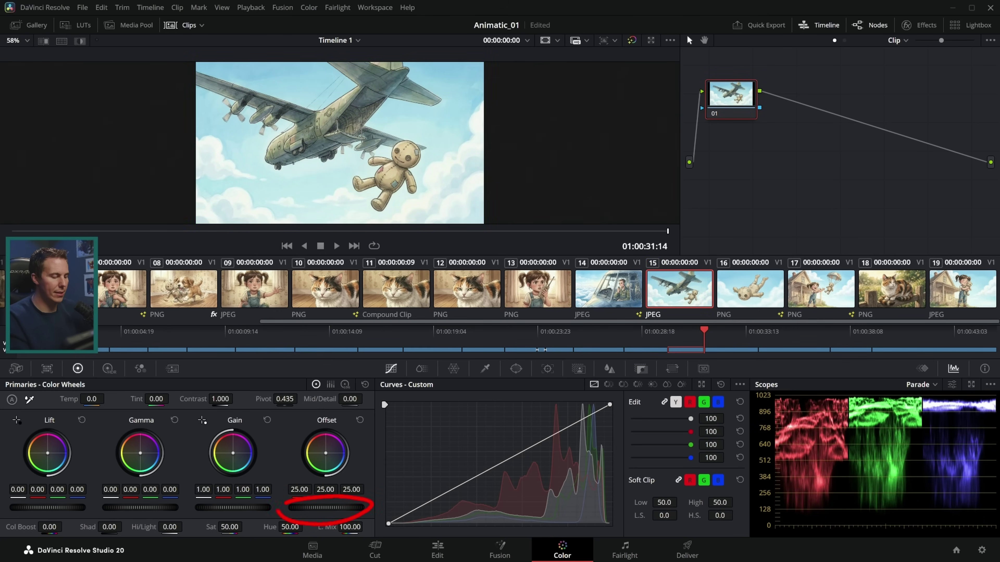
mouse_move(349, 507)
left_mouse_down()
mouse_move(374, 507)
mouse_move(335, 507)
left_mouse_up()
key("ctrl+z")
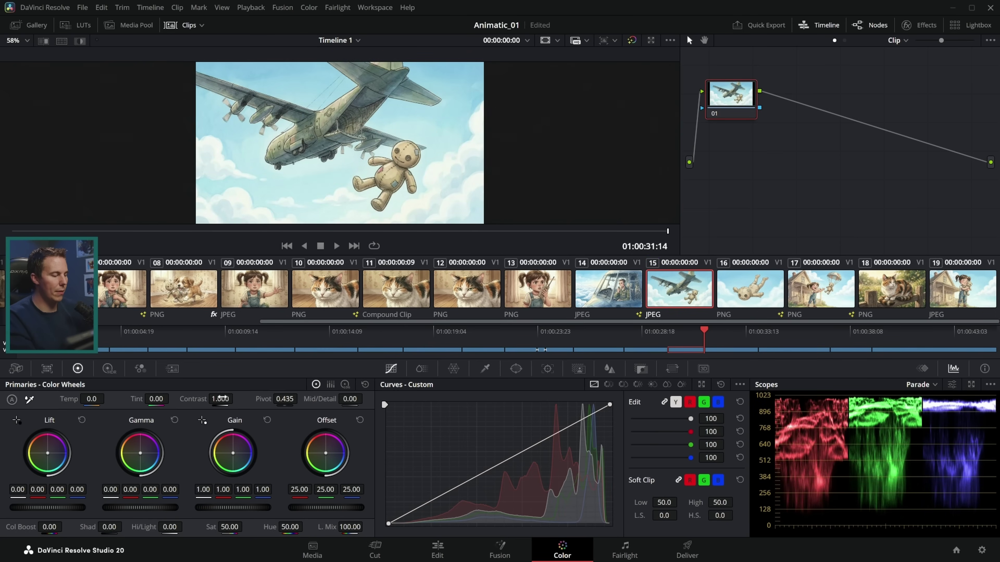
- Try Contrast 1.348 with Pivot 0.519, reset, try Saturation 90 with Hue 83.20, and reset the primaries again
left_click_drag(220, 398, 308, 401)
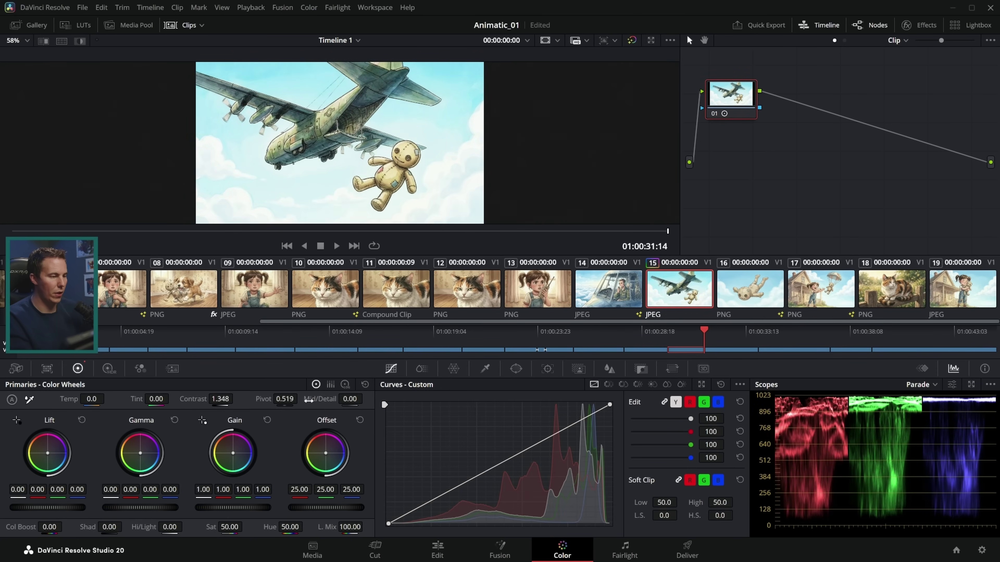
left_click(365, 384)
left_click_drag(226, 526, 373, 517)
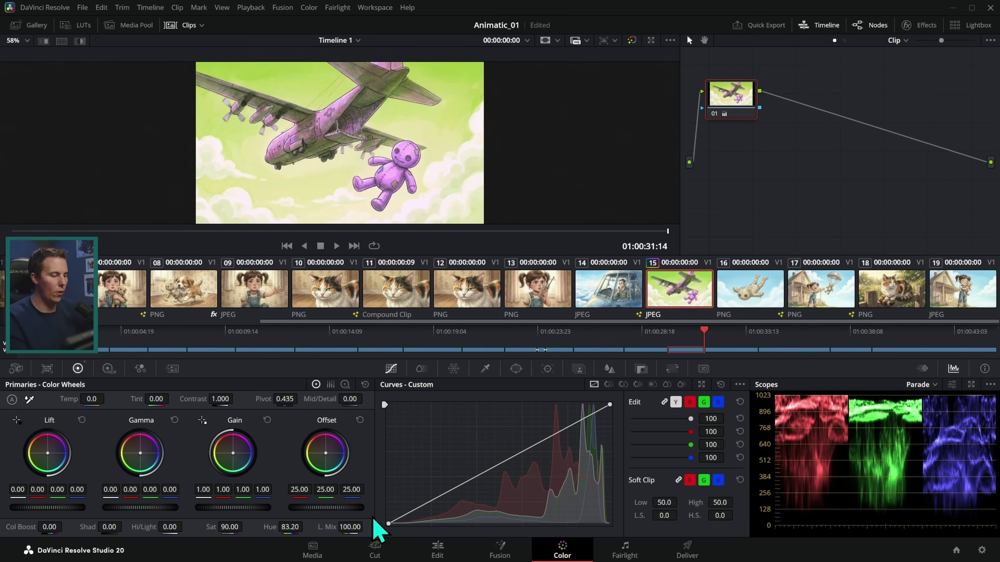
left_click(365, 385)
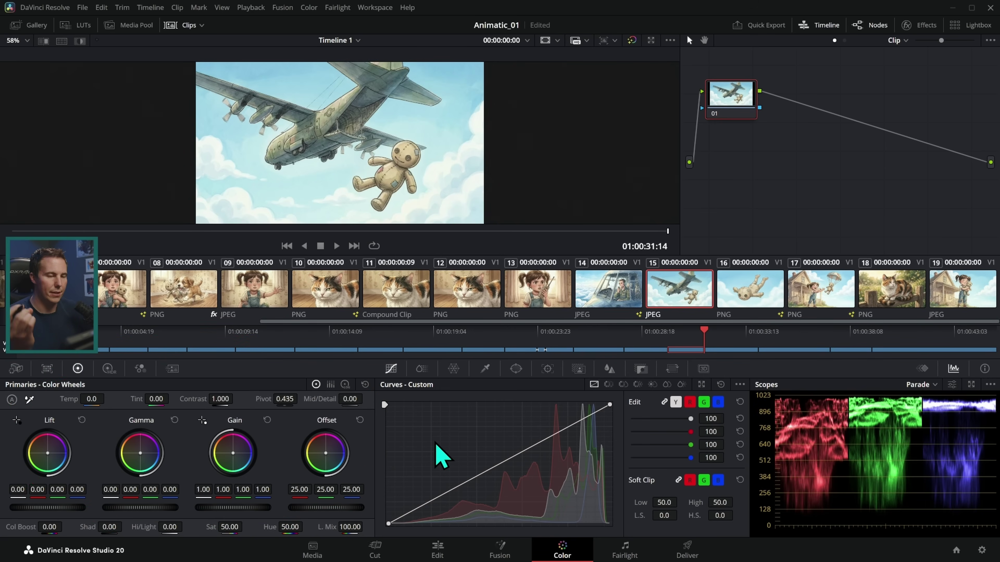
- Grade clip 15 with Saturation 70, Contrast 1.114, Pivot 0.395 and a warm Offset of about 27.09, 24.48, 21.64
left_click_drag(225, 526, 278, 529)
left_click_drag(222, 396, 236, 398)
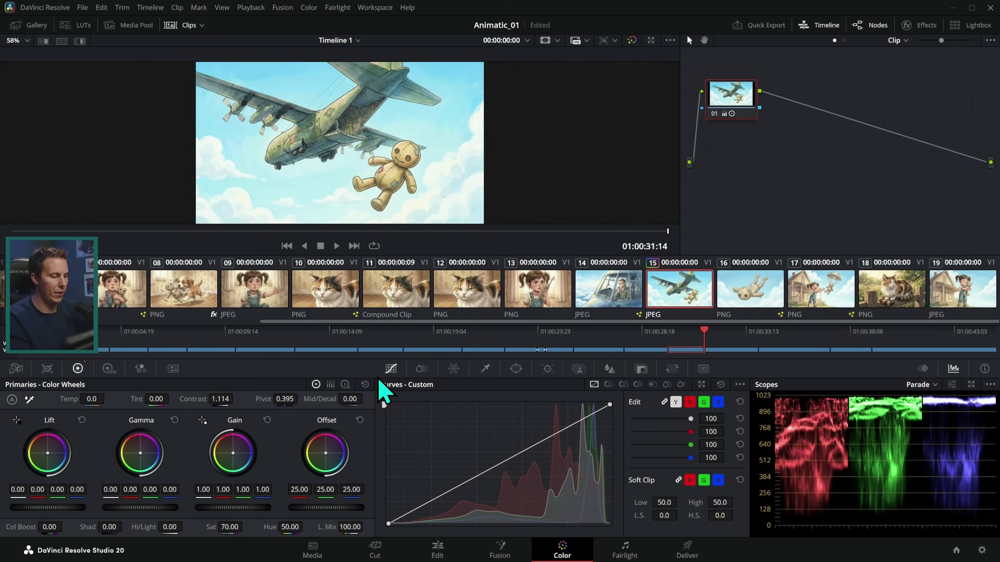
left_click_drag(327, 457, 317, 452)
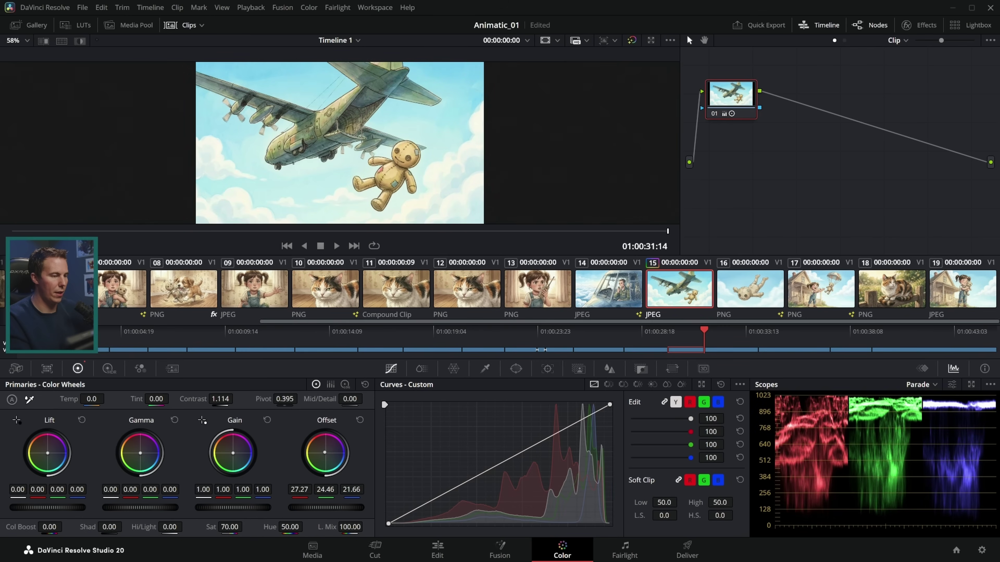
- Bypass the grade to compare clip 15 with its original image, and turn the grade back on
left_click(631, 42)
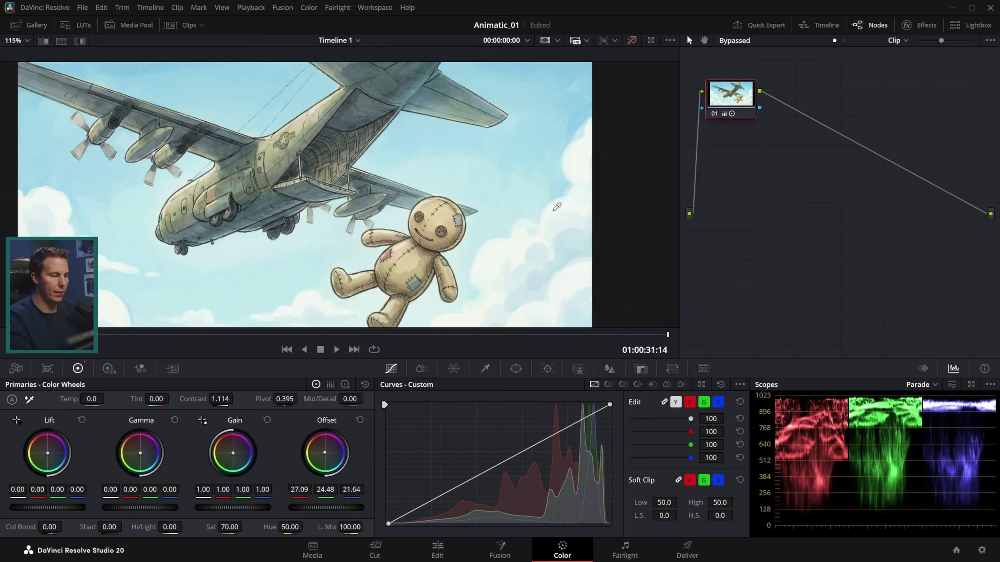
left_click(556, 207)
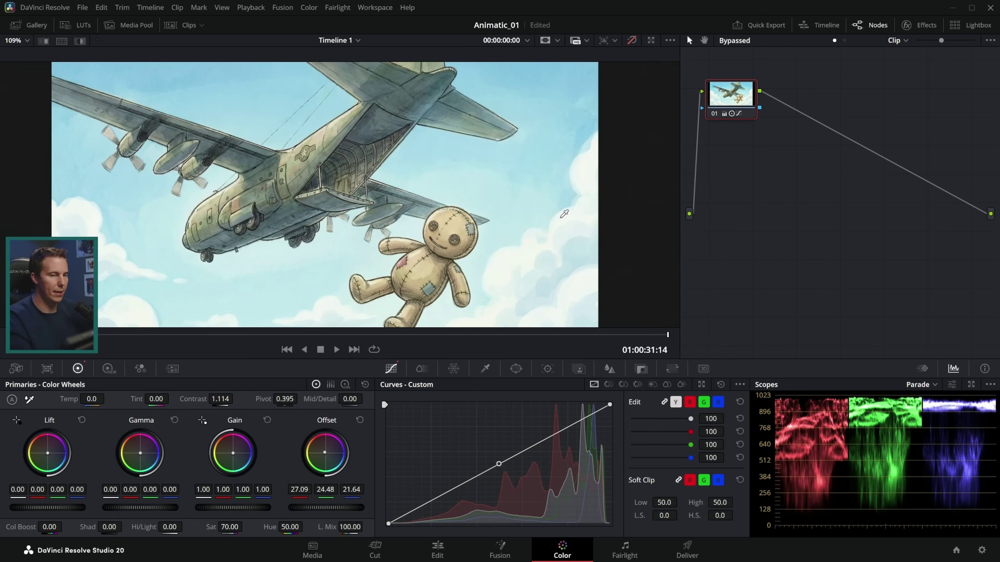
left_click(632, 41)
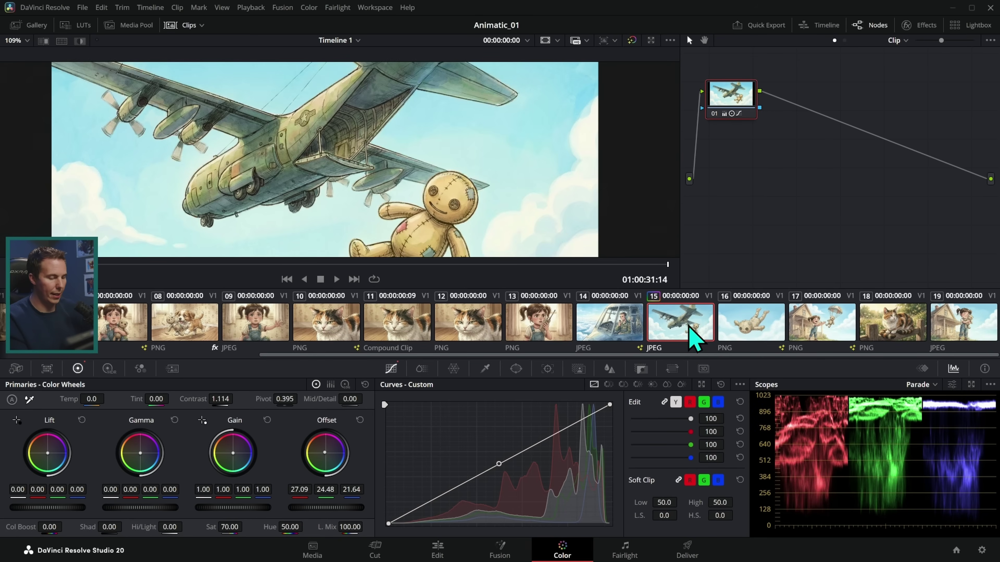
- Copy the grade of clip 15 to every clip in the timeline, replacing their existing grades
key("ctrl+a")
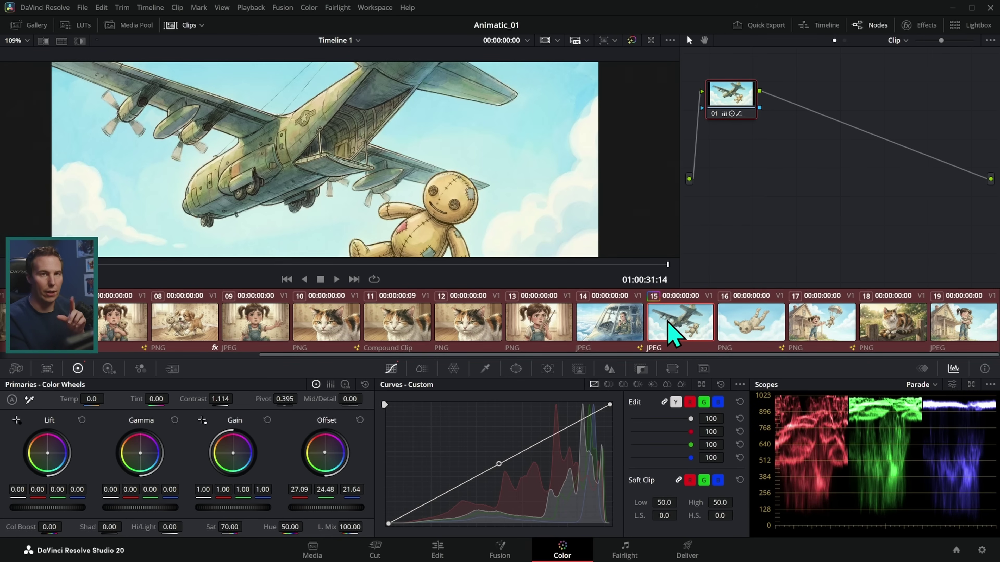
middle_click(693, 323)
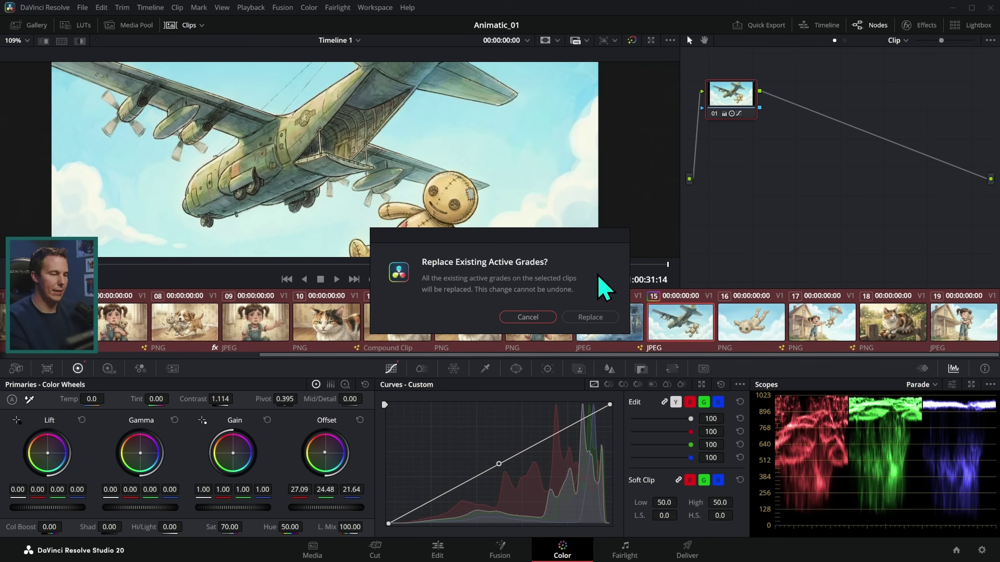
left_click(590, 318)
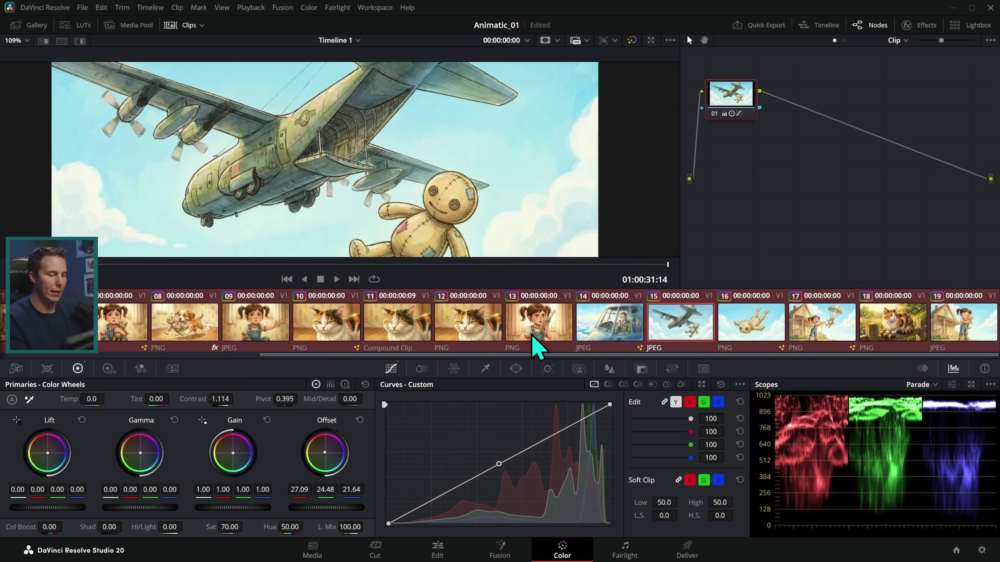
- View the earlier clips one after another to check how the shared grade looks on each
left_click(537, 326)
left_click(414, 331)
left_click(327, 322)
left_click(252, 321)
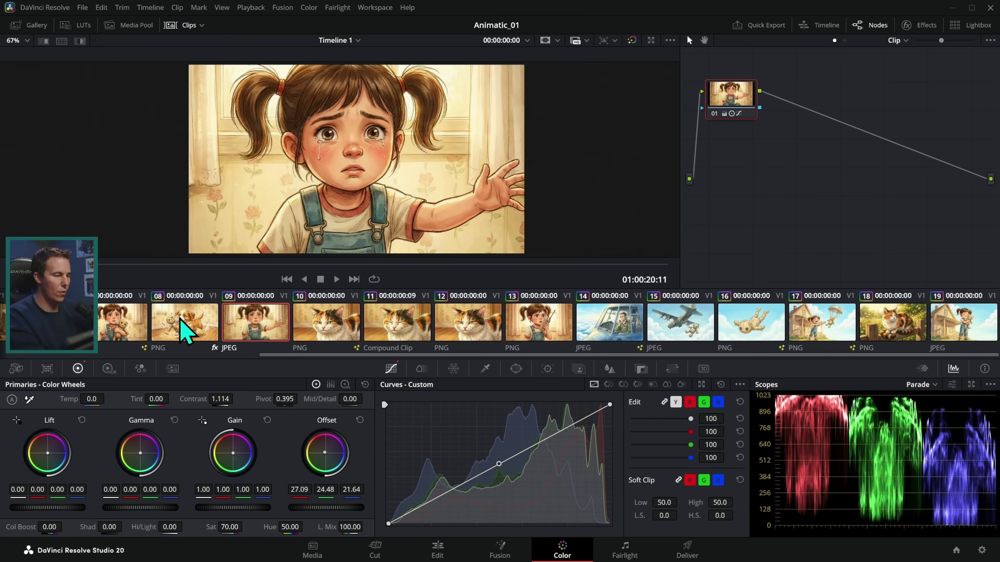
left_click(185, 327)
left_click(109, 327)
left_click(71, 332)
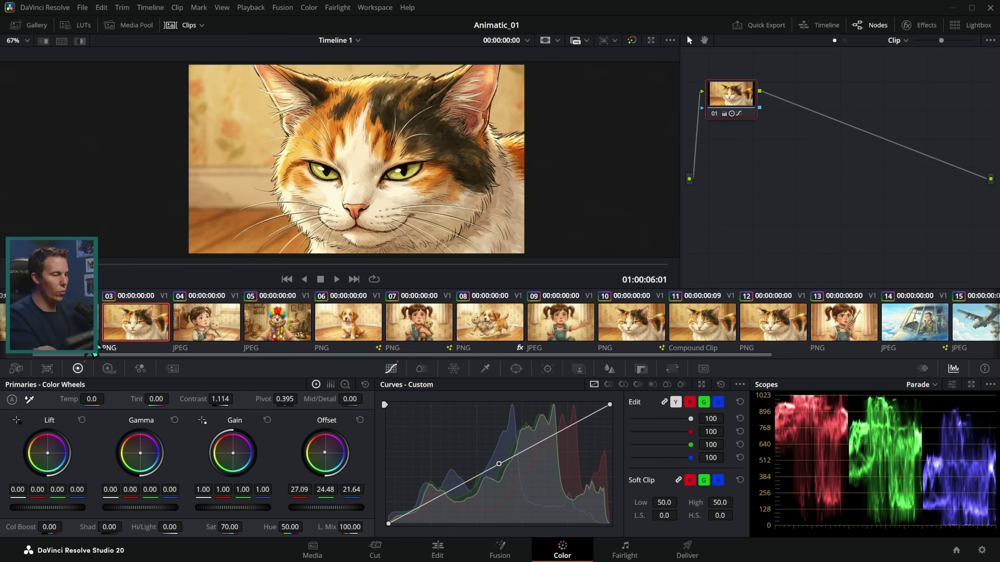
left_click(82, 331)
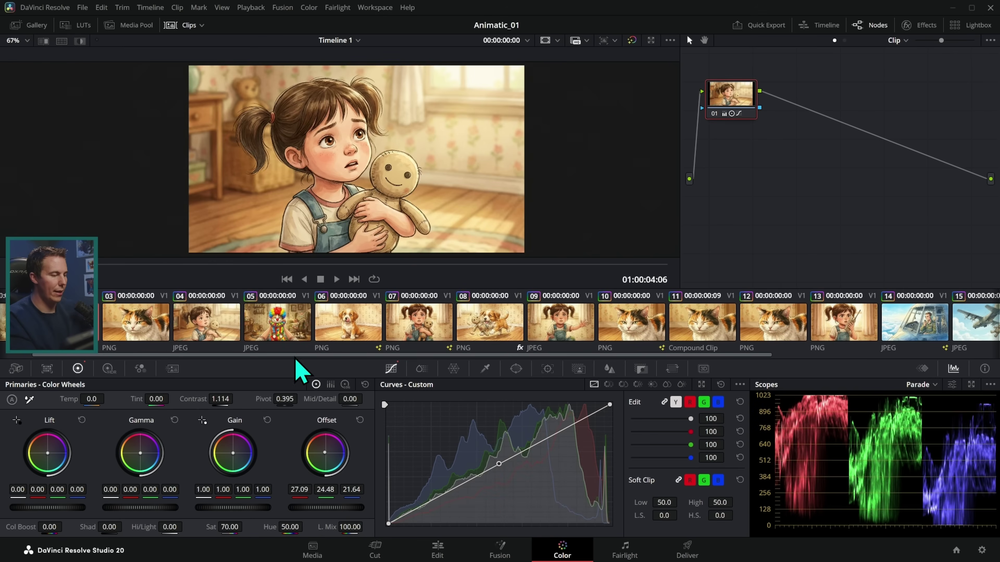
left_click(19, 331)
left_click(165, 336)
- Lower the Saturation of clip 05 to 52.40 and copy its grade to all clips, replacing their existing grades
left_click(326, 343)
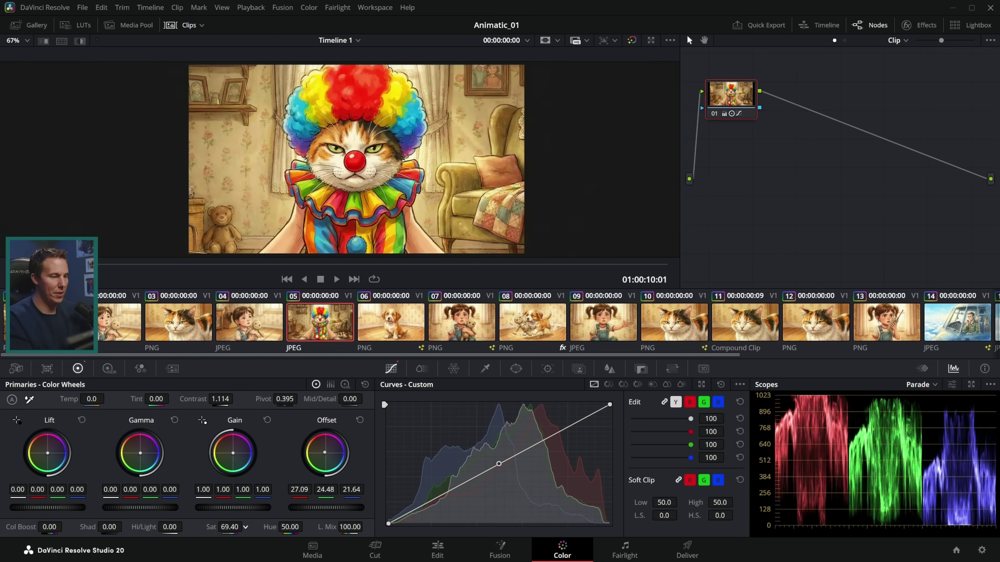
left_click_drag(229, 527, 196, 527)
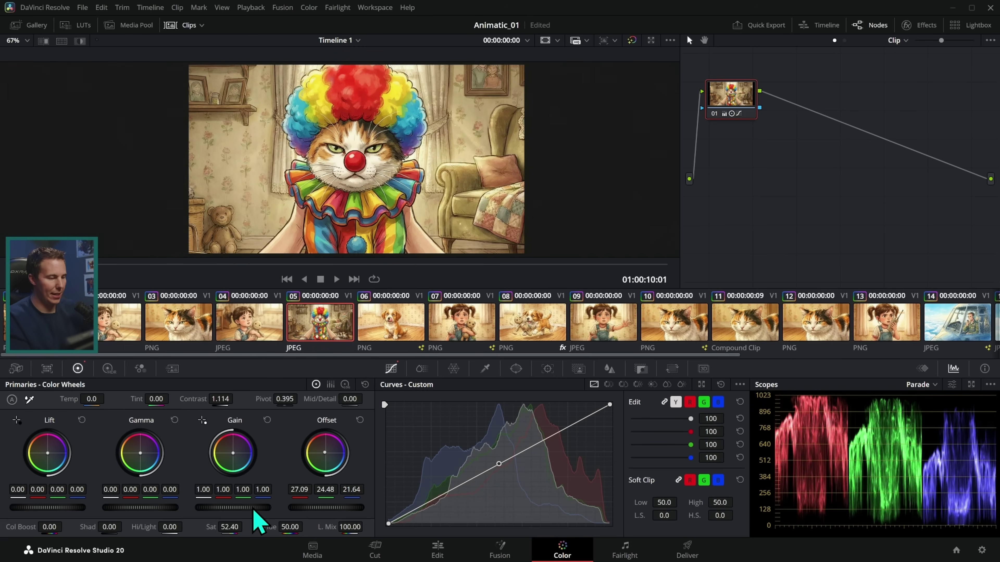
key("ctrl+a")
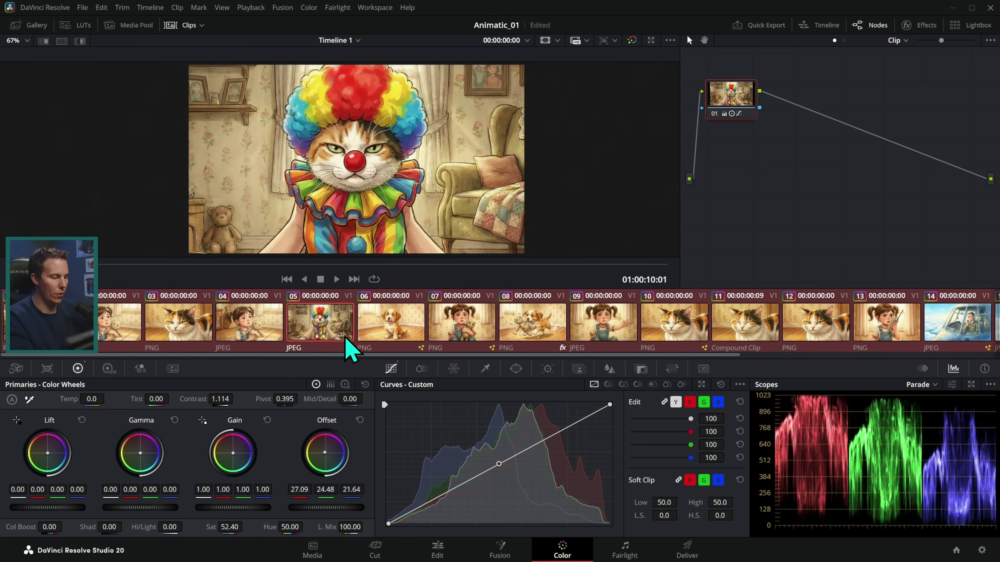
middle_click(323, 331)
left_click(590, 317)
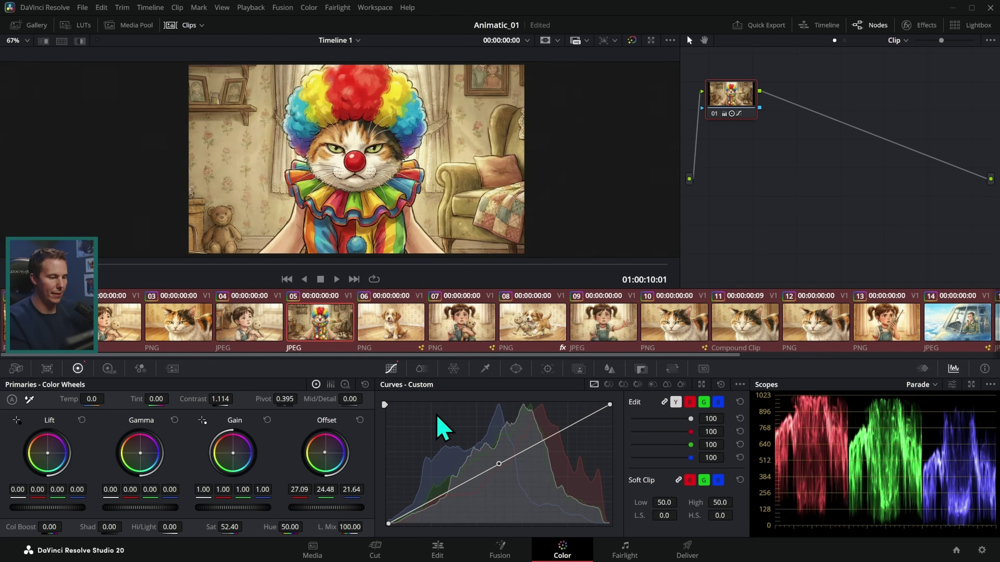
- Check the reduced saturation on other clips, including clip 09 and clip 18
left_click(603, 322)
scroll(780, 334, "down", 5)
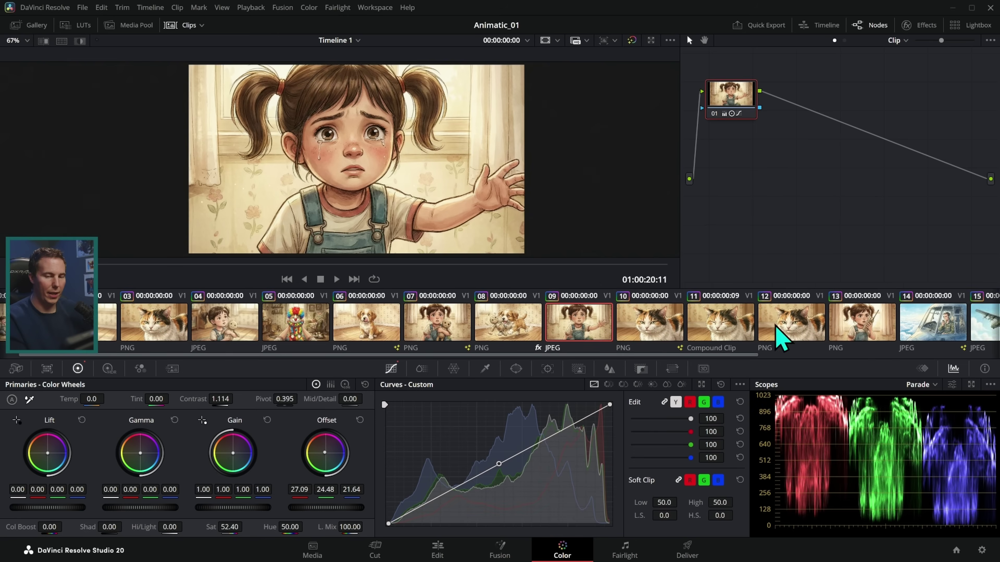
left_click(873, 335)
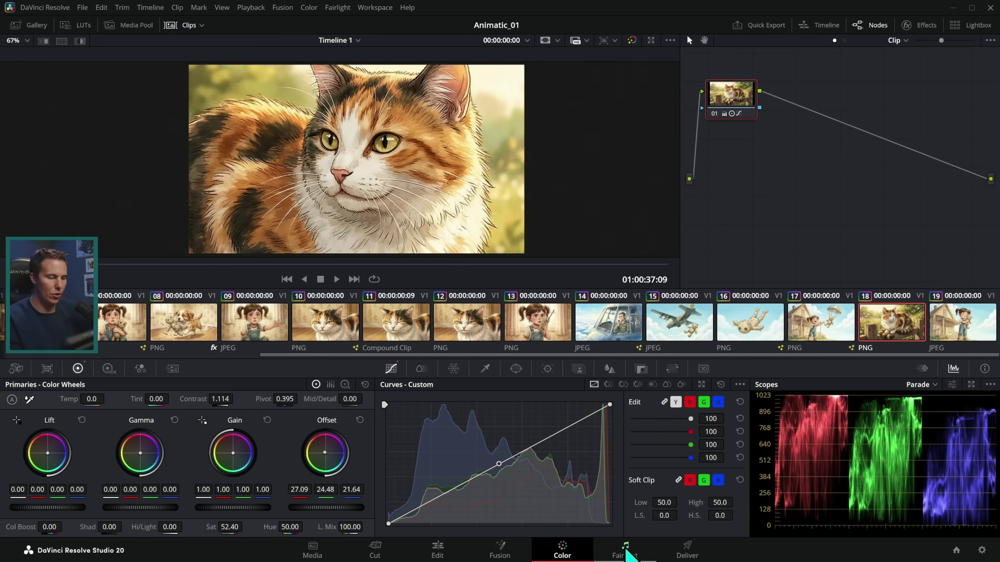
- On the Fairlight page, set Band 4 of the Audio 2 equalizer to a gain of about -6.1 at 1.8K
left_click(626, 551)
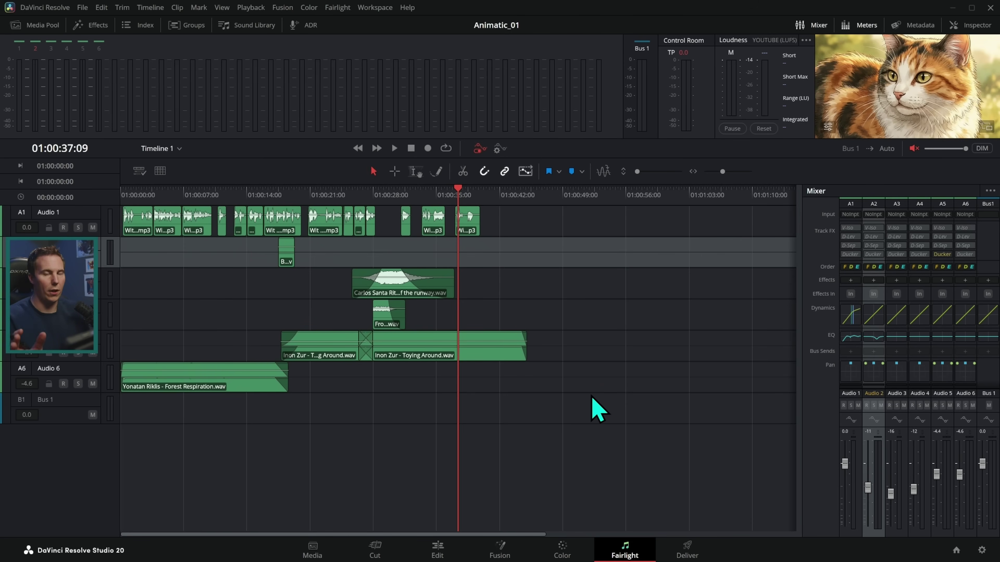
left_click(725, 171)
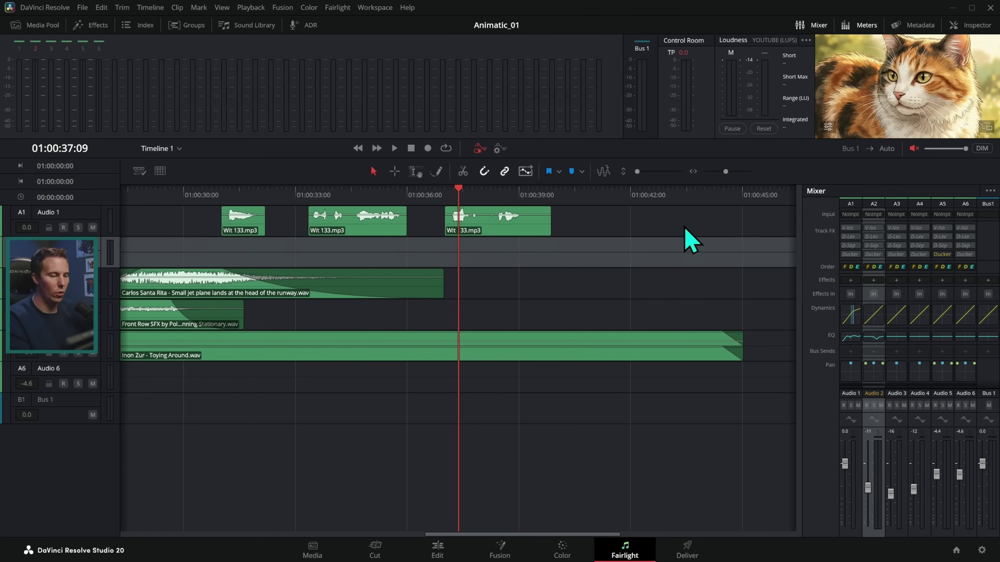
scroll(669, 268, "down", 3)
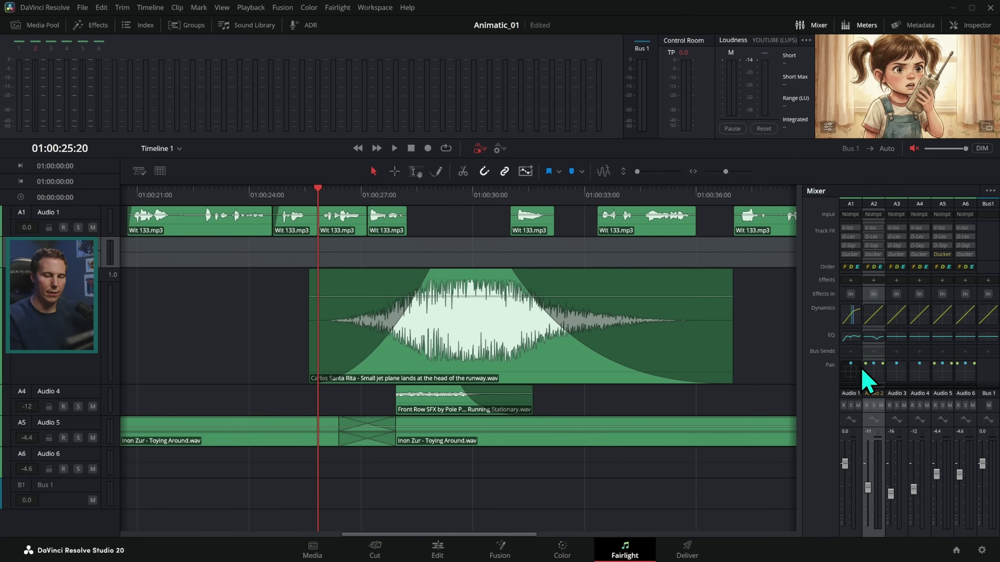
double_click(873, 338)
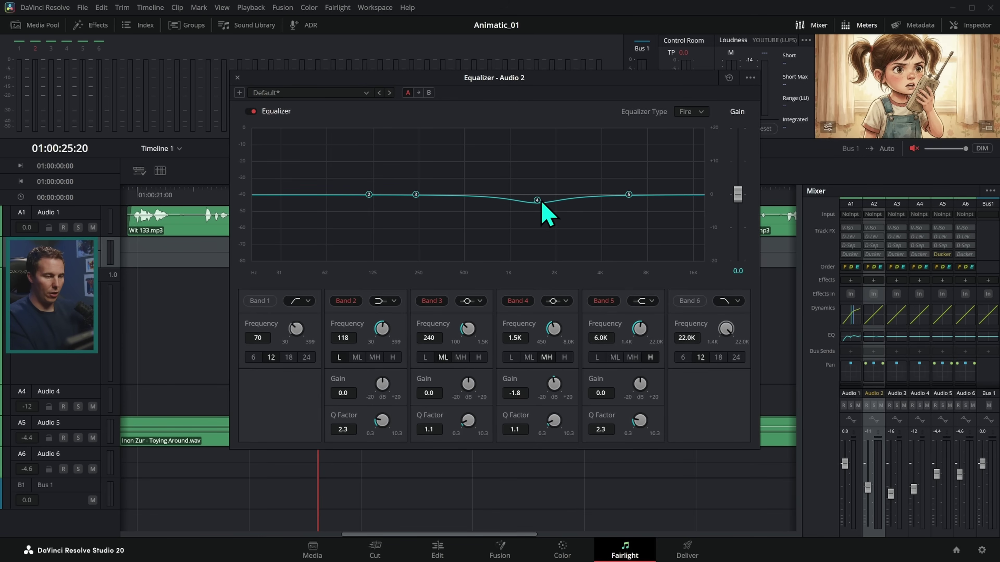
left_click_drag(538, 201, 550, 218)
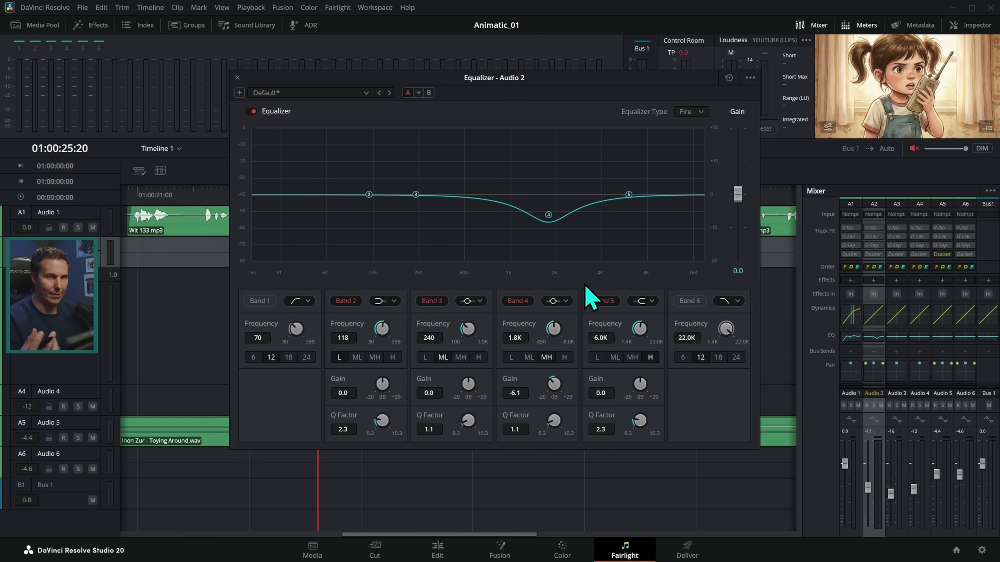
key("Escape")
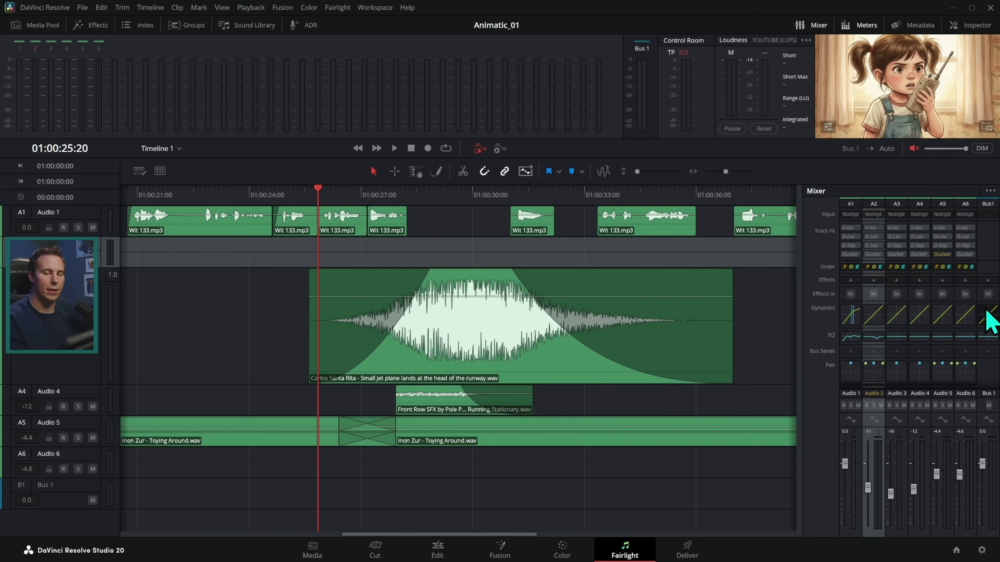
- Examine the Dynamics settings of Audio 2 and Audio 1, and play the timeline to check the audio mix
double_click(875, 317)
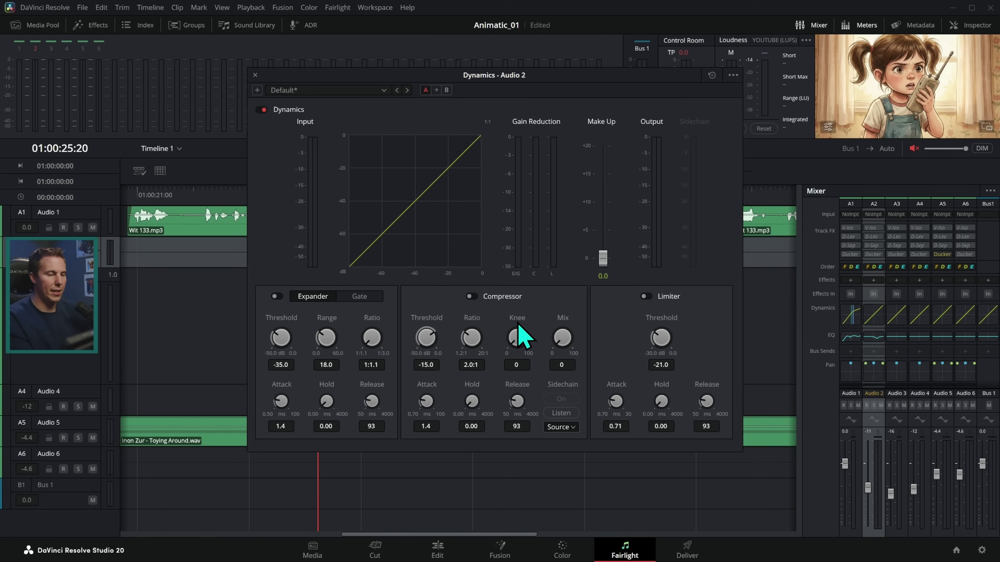
left_click(255, 75)
double_click(853, 319)
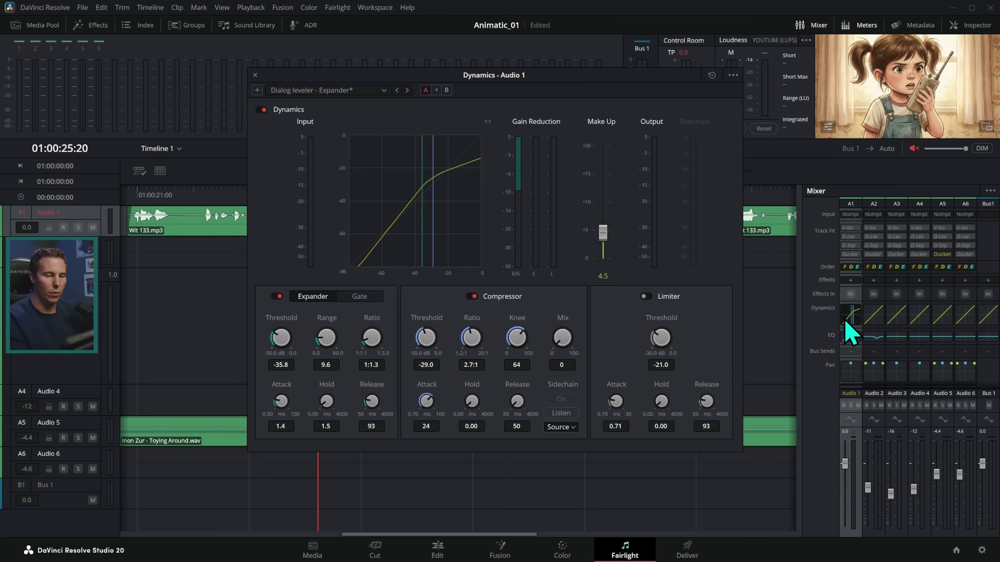
left_click(182, 191)
key("space")
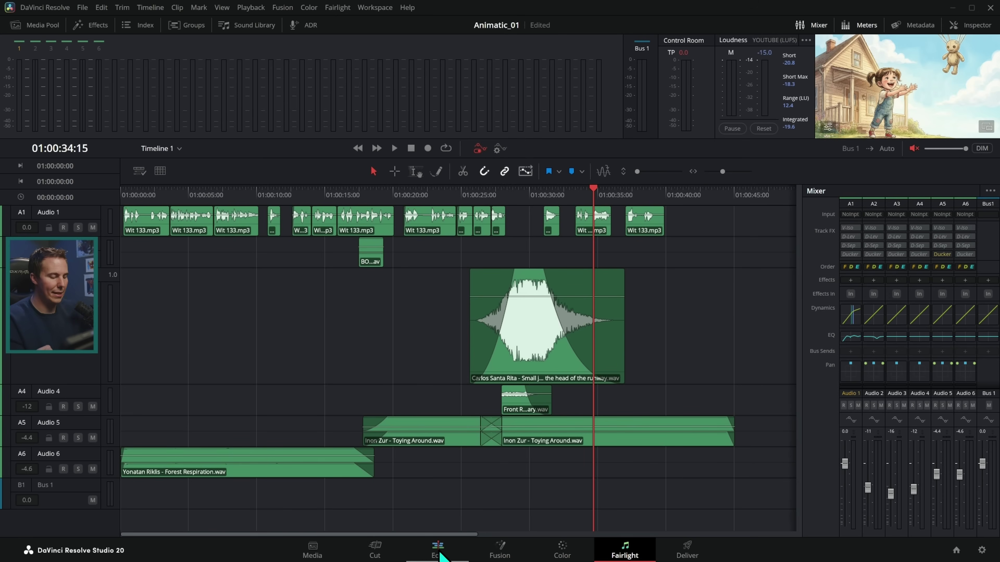
- Revisit the Edit page, the cat blink composition in Fusion, the Color page and the Fairlight mix to review the work
left_click(438, 551)
left_click_drag(607, 379, 602, 343)
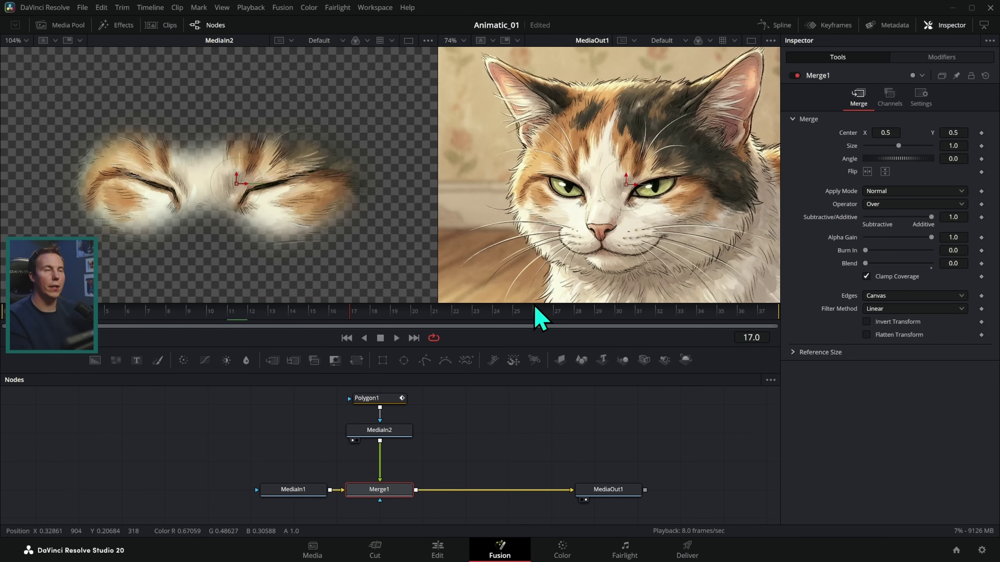
key("shift+6")
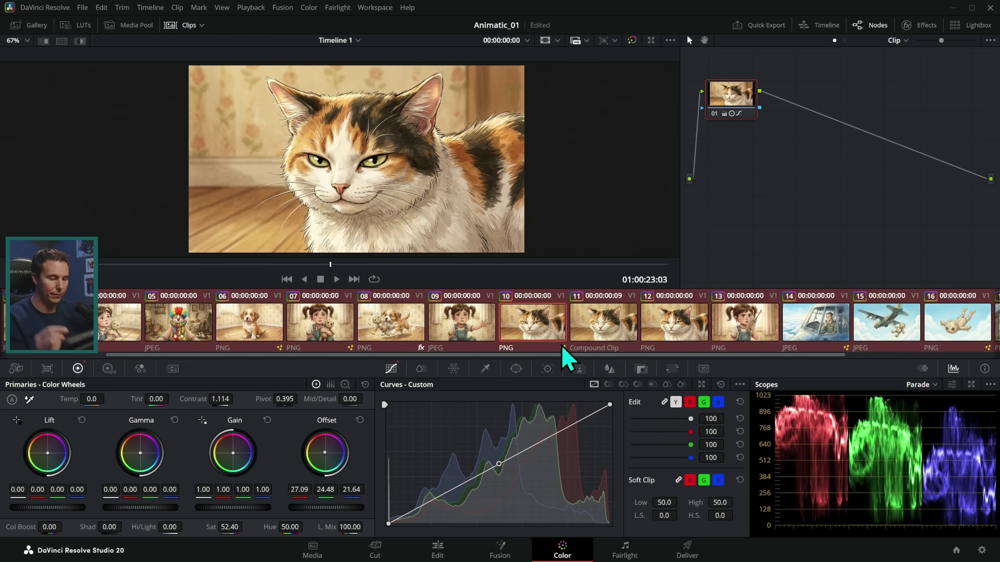
key("shift+7")
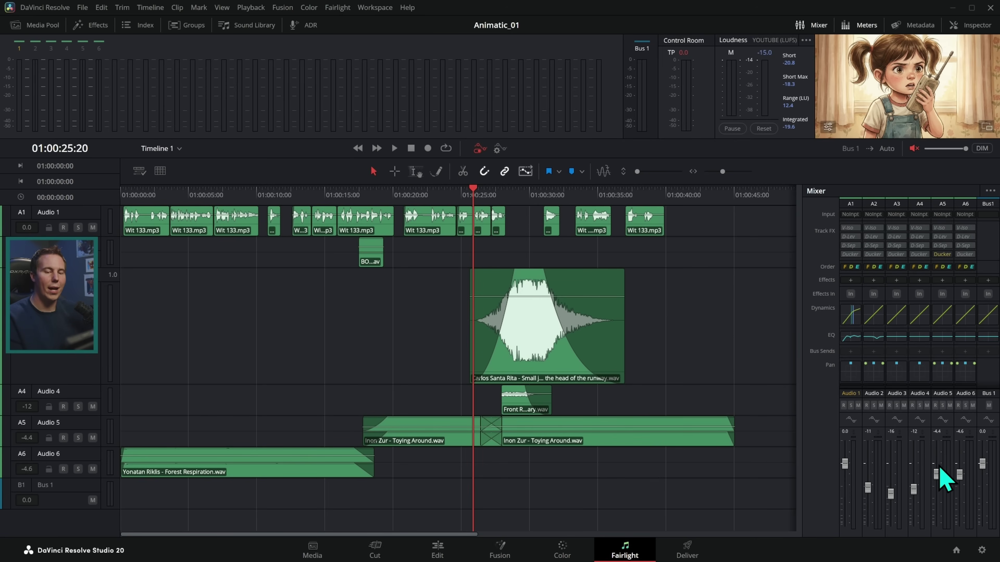